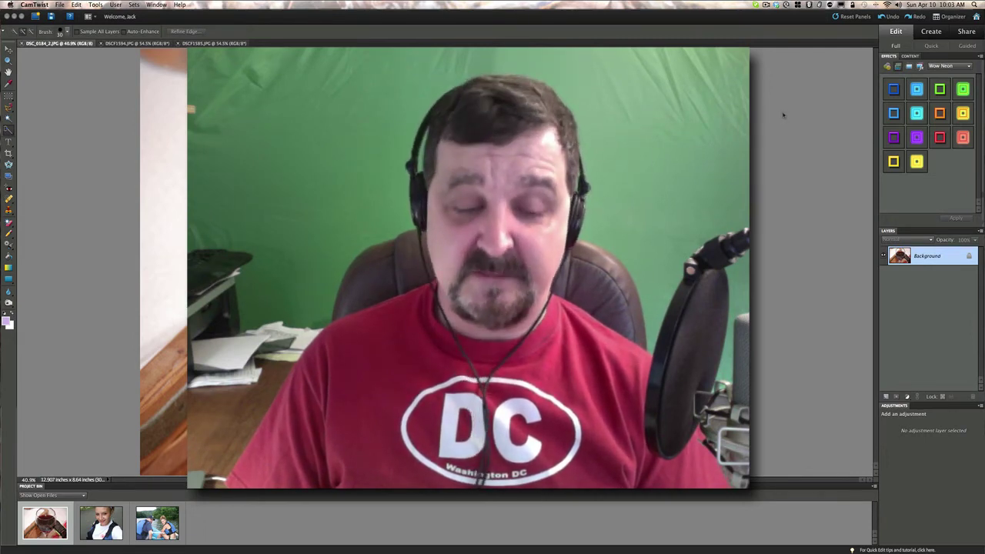
- Duplicate the Background layer of the wine glass photo
left_click(783, 114)
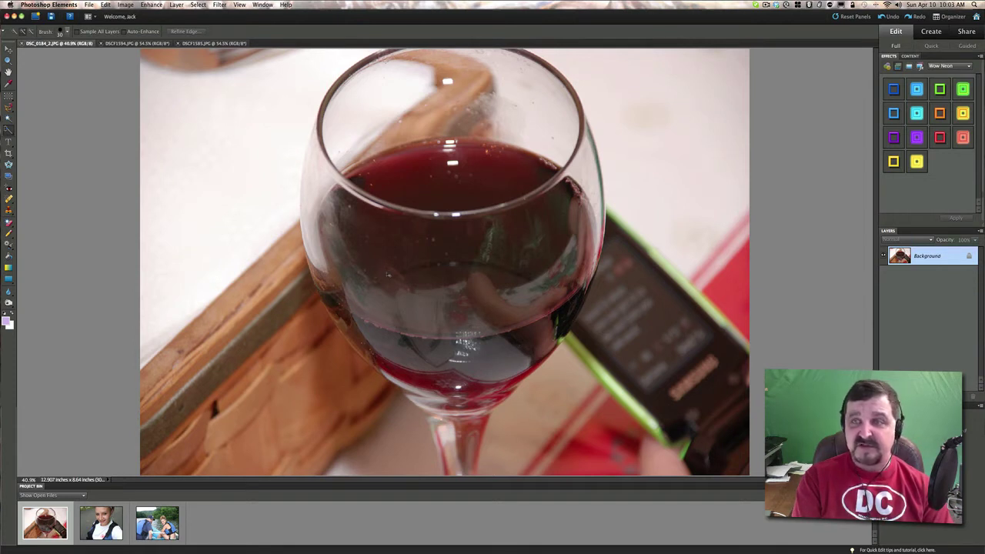
key("super+j")
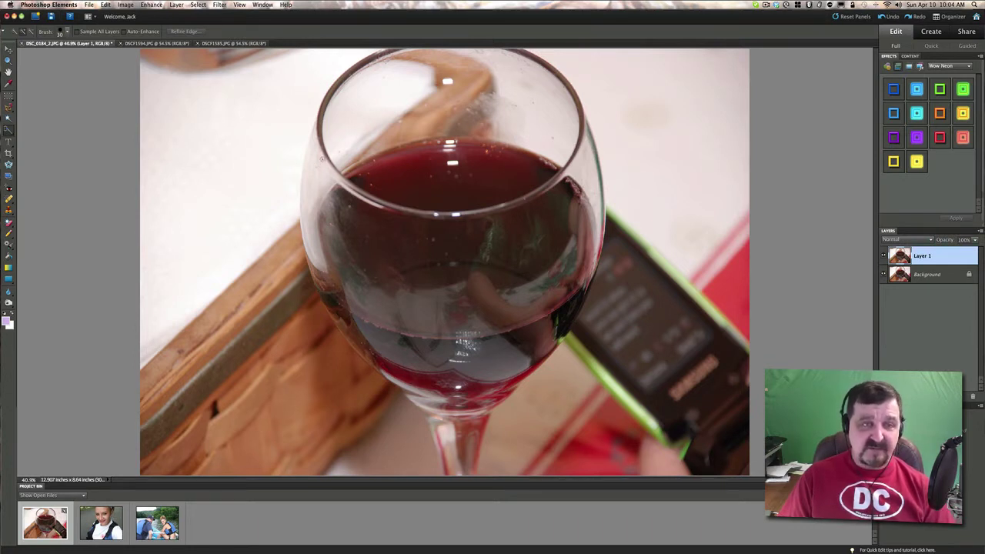
- Select the wine glass's rim and whole bowl with the Quick Selection tool, enlarging the brush to 500
mouse_move(325, 158)
left_mouse_down()
mouse_move(352, 201)
mouse_move(469, 214)
left_mouse_up()
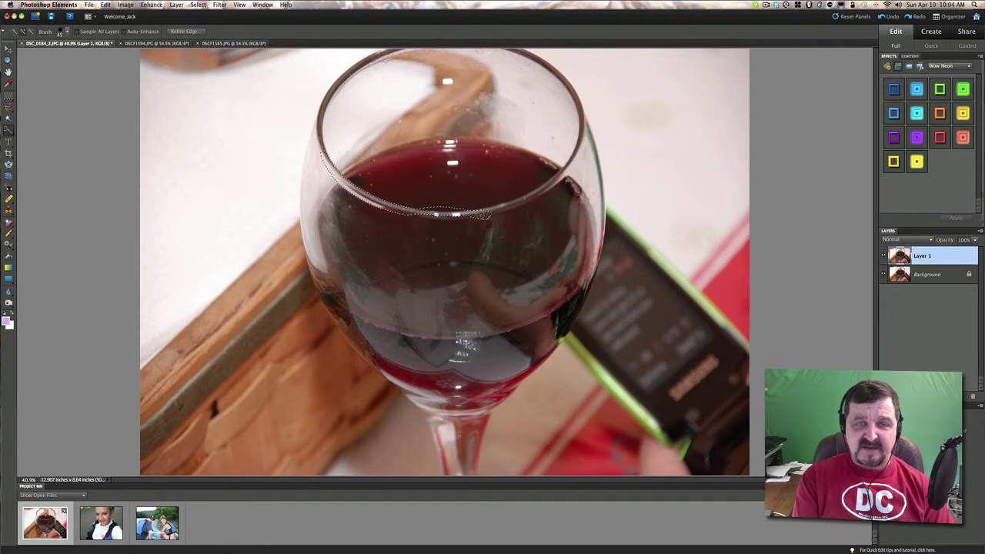
key("bracketright")
key("bracketright")
key("bracketright")
key("bracketright")
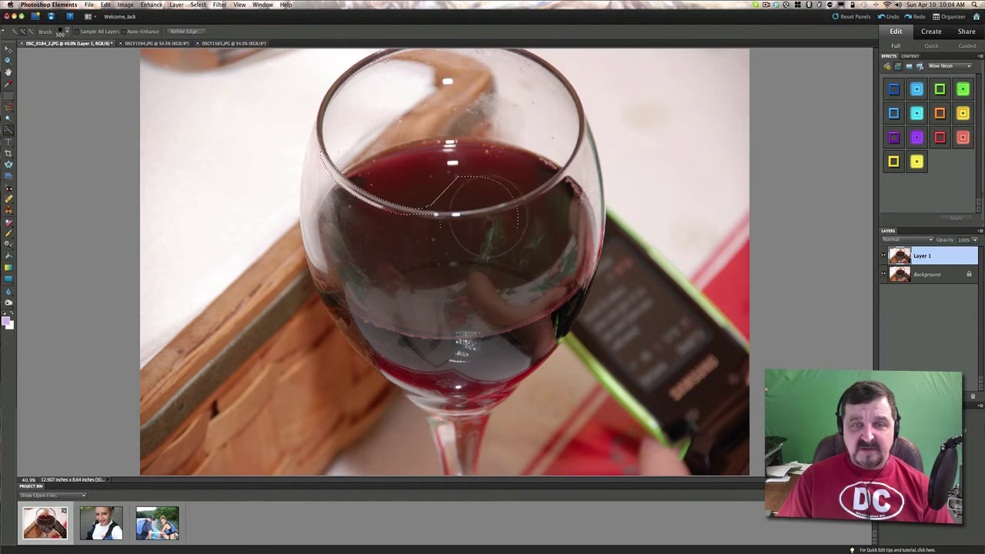
mouse_move(481, 219)
left_mouse_down()
mouse_move(508, 212)
mouse_move(546, 160)
left_mouse_up()
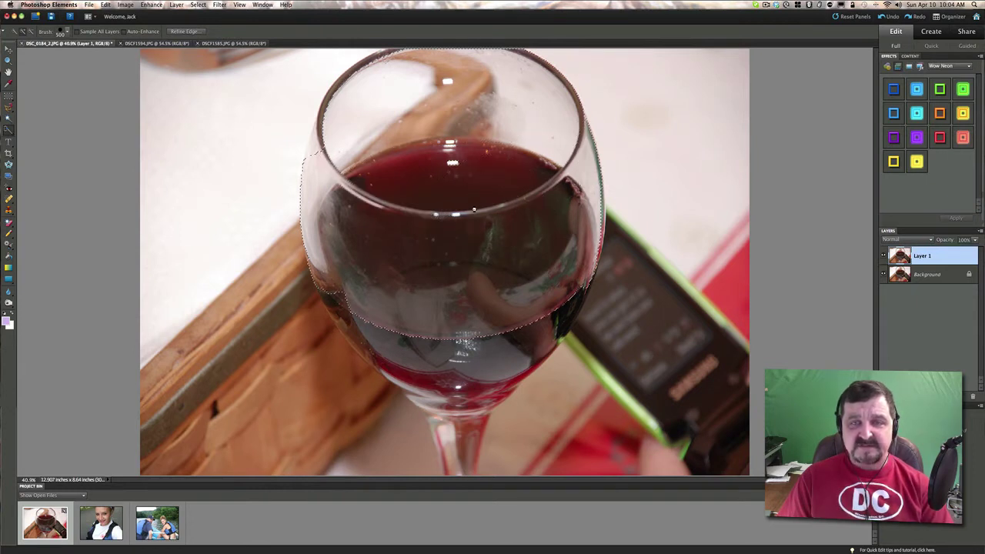
left_click(454, 177)
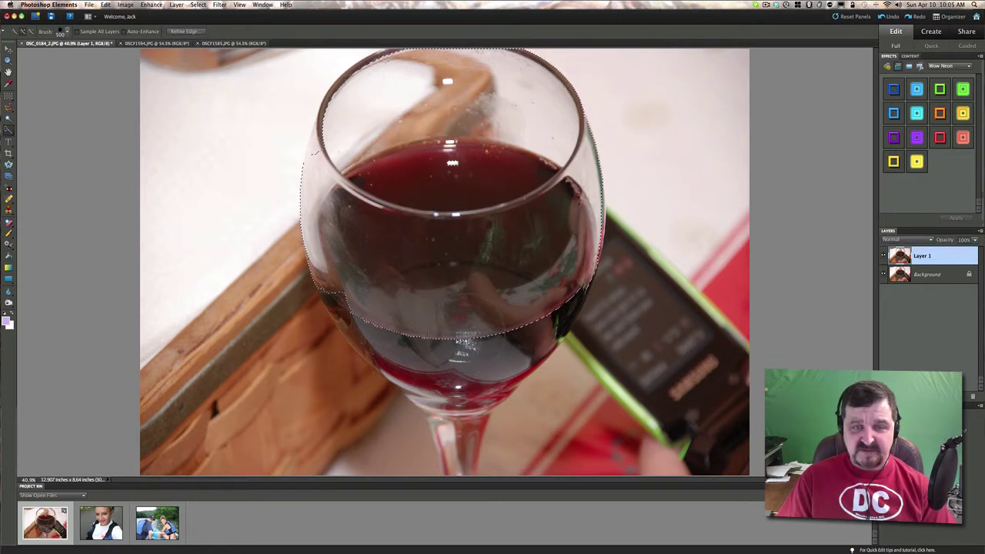
left_click_drag(554, 333, 542, 362)
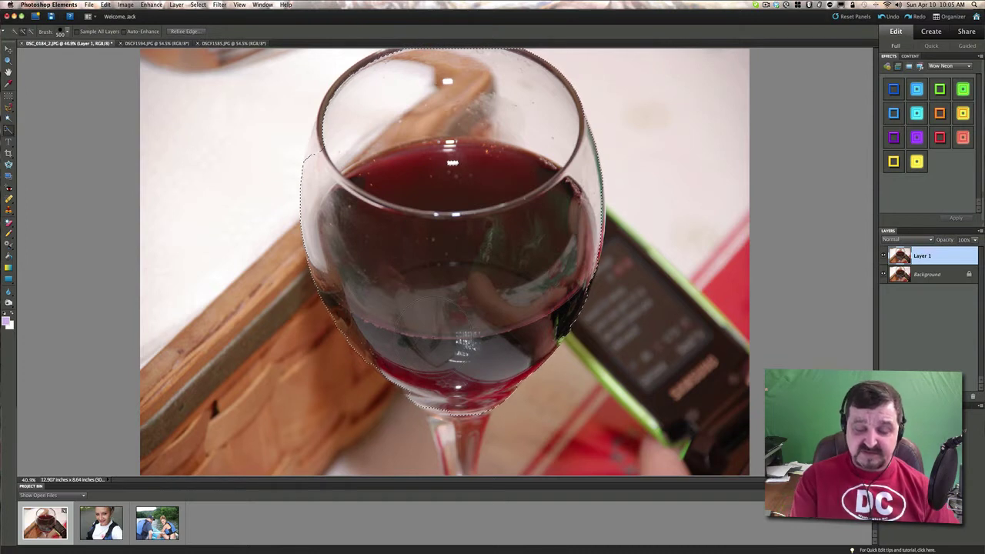
- Reduce the Quick Selection brush to 50 and add the glass's stem to the selection
key("bracketleft")
key("bracketleft")
key("bracketleft")
key("bracketleft")
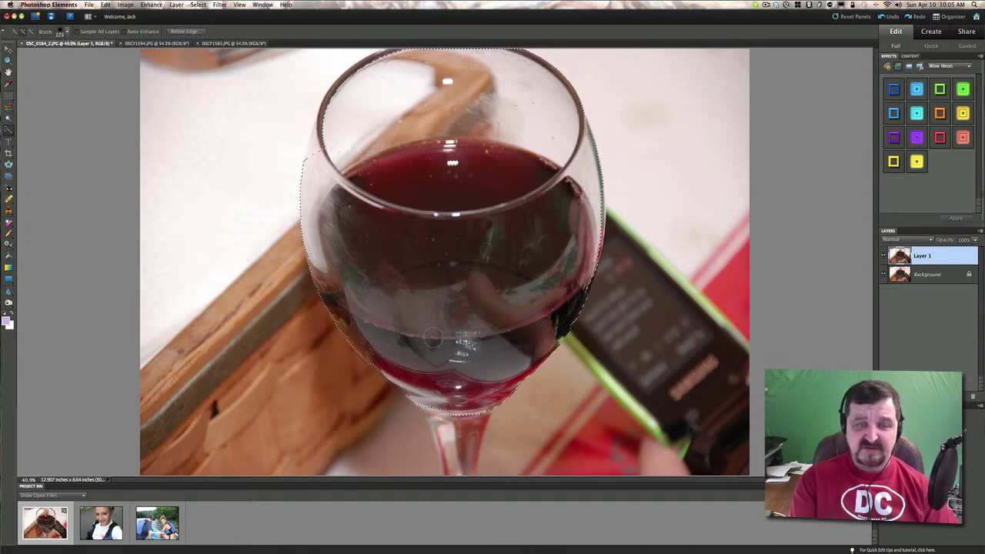
key("bracketleft")
key("bracketleft")
key("bracketleft")
key("bracketleft")
key("bracketleft")
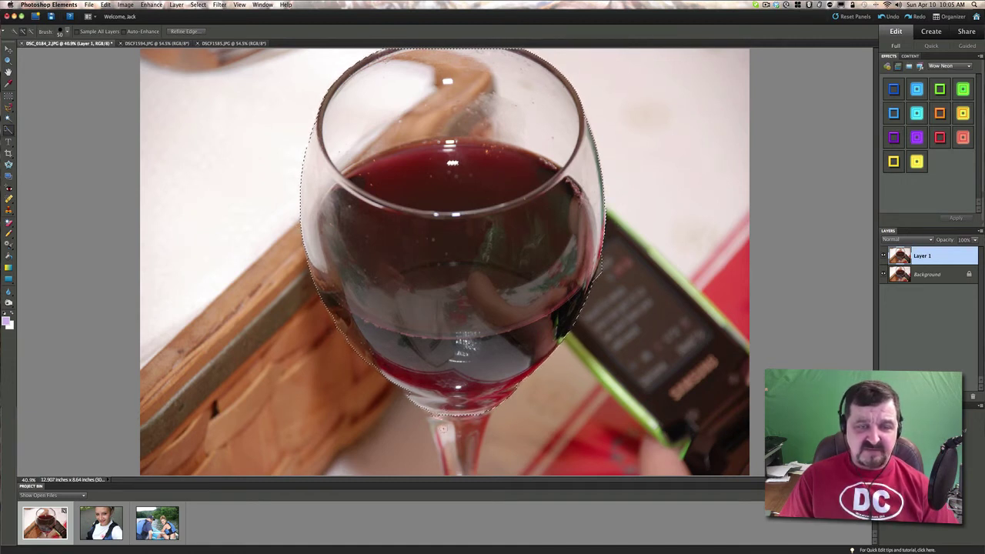
left_click_drag(442, 428, 449, 446)
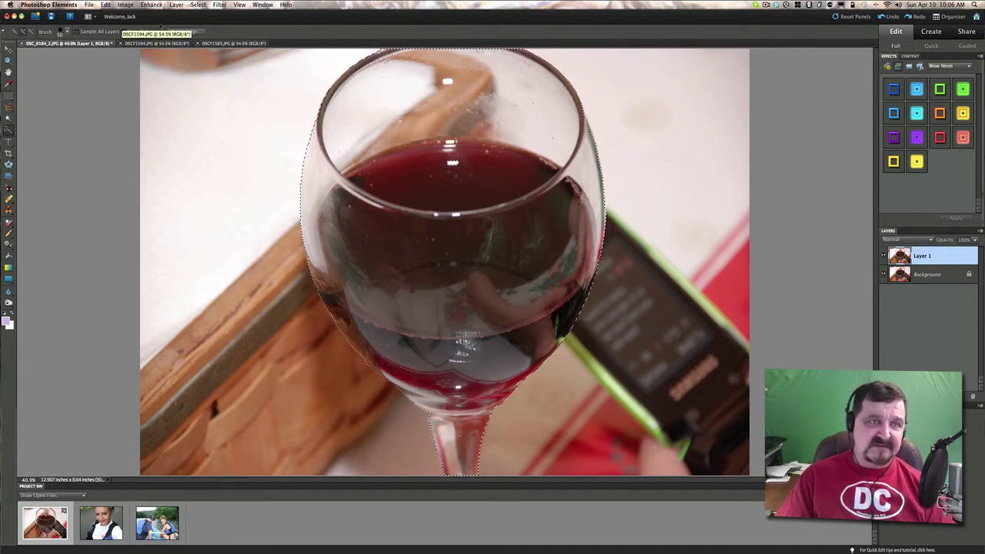
- Invert the selection to cover everything around the wine glass
left_click(198, 5)
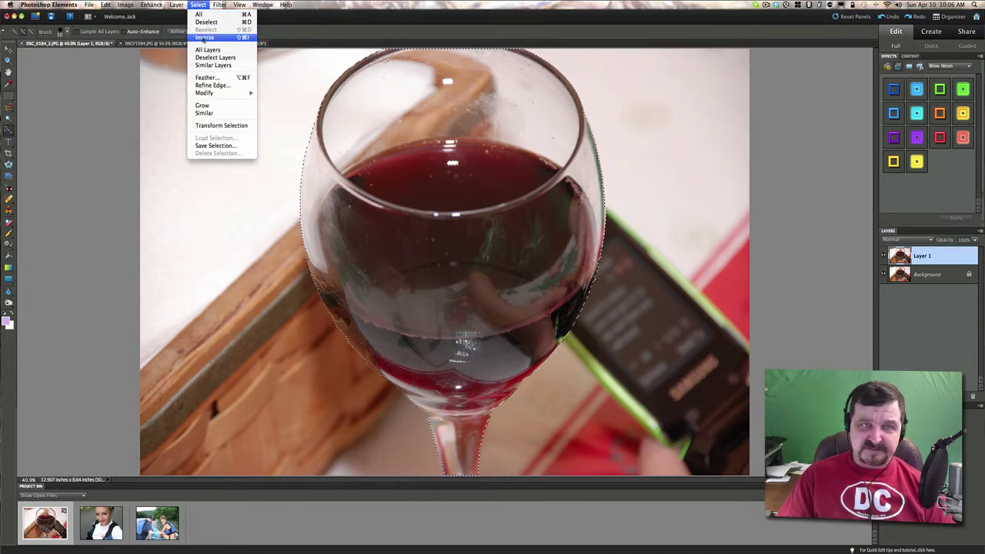
left_click(204, 38)
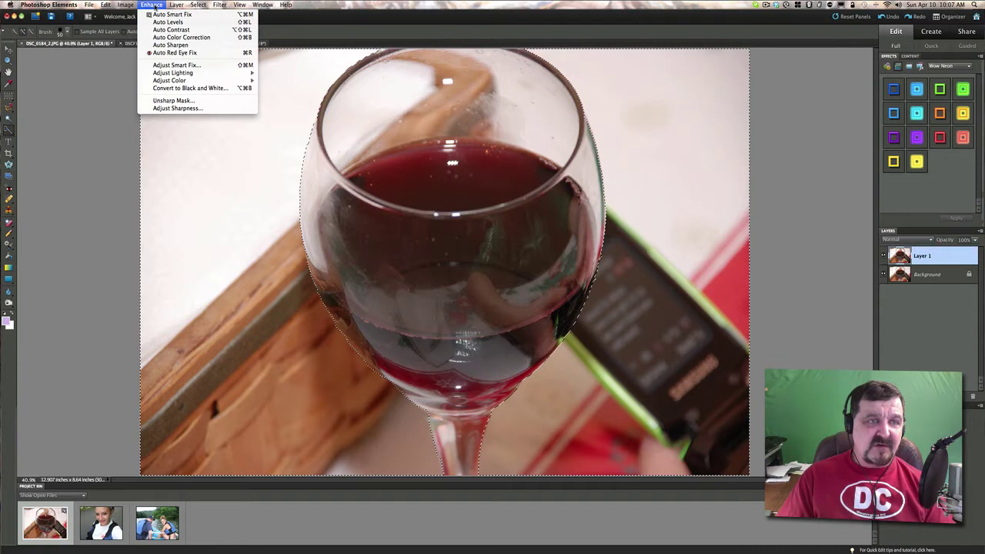
- Convert the selected surroundings to black and white in the Scenic Landscape style with slightly reduced red intensity, and deselect
left_click(177, 88)
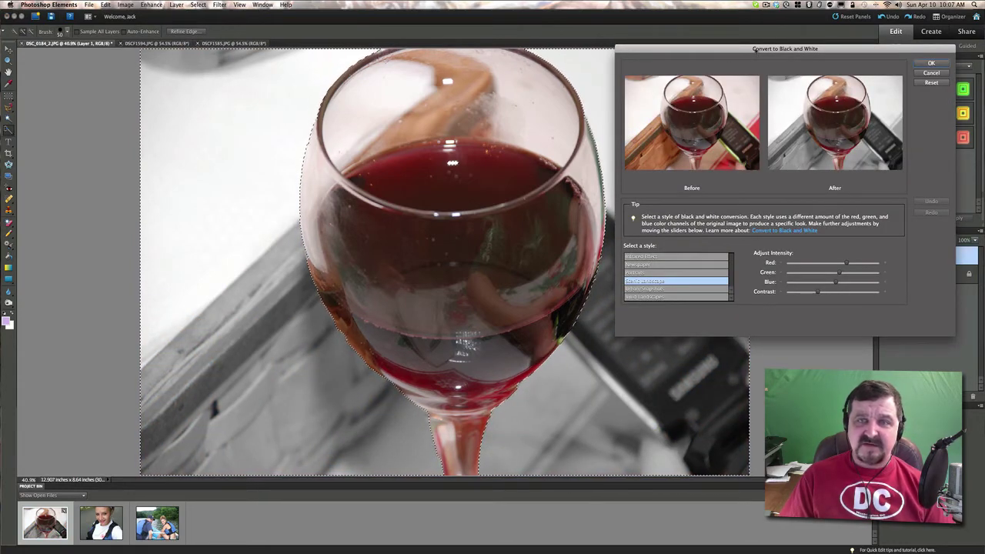
left_click_drag(756, 50, 428, 111)
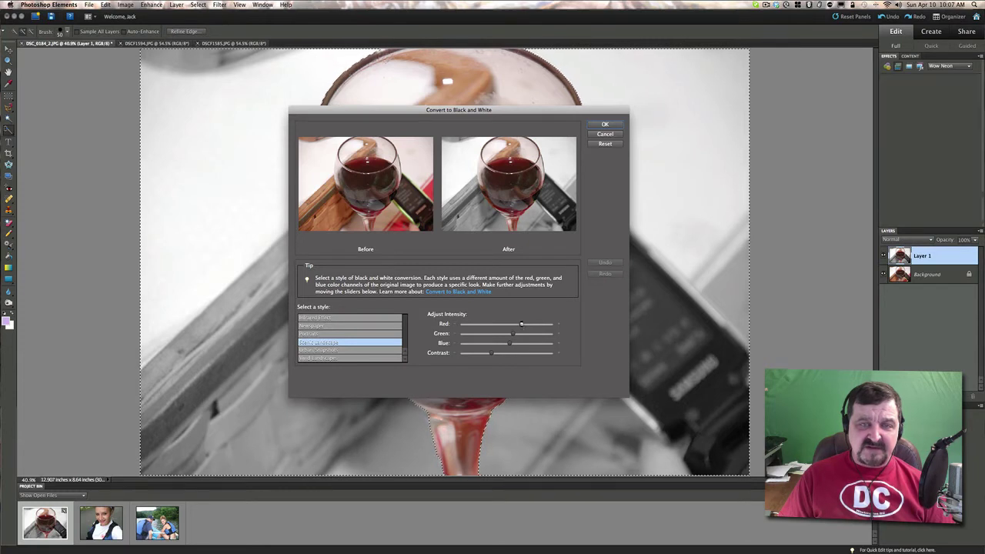
left_click_drag(521, 325, 527, 324)
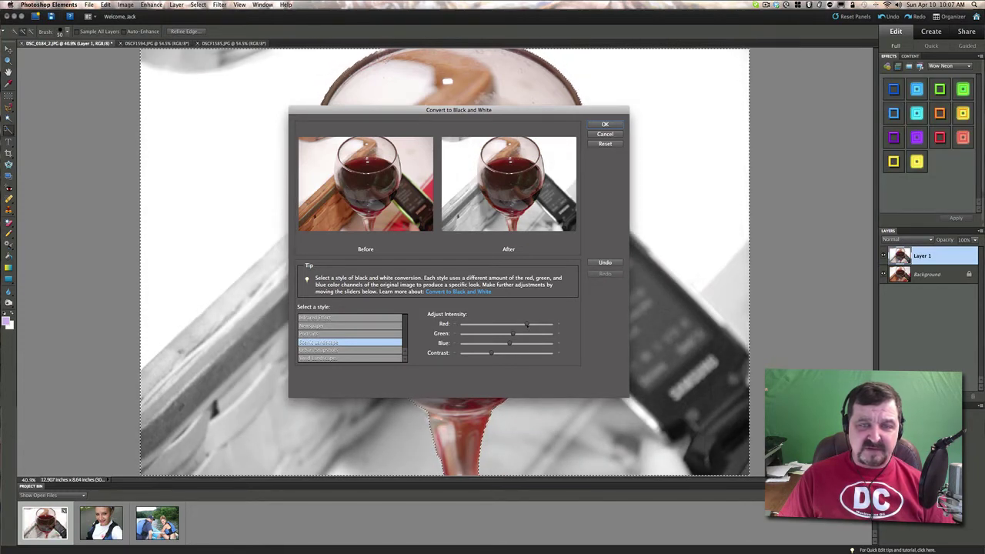
left_click_drag(527, 324, 520, 324)
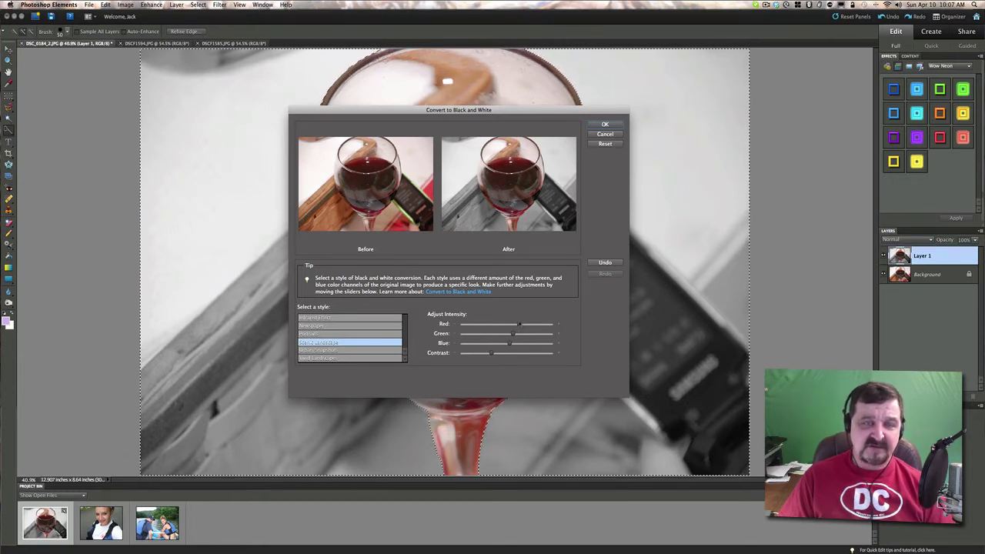
left_click(604, 126)
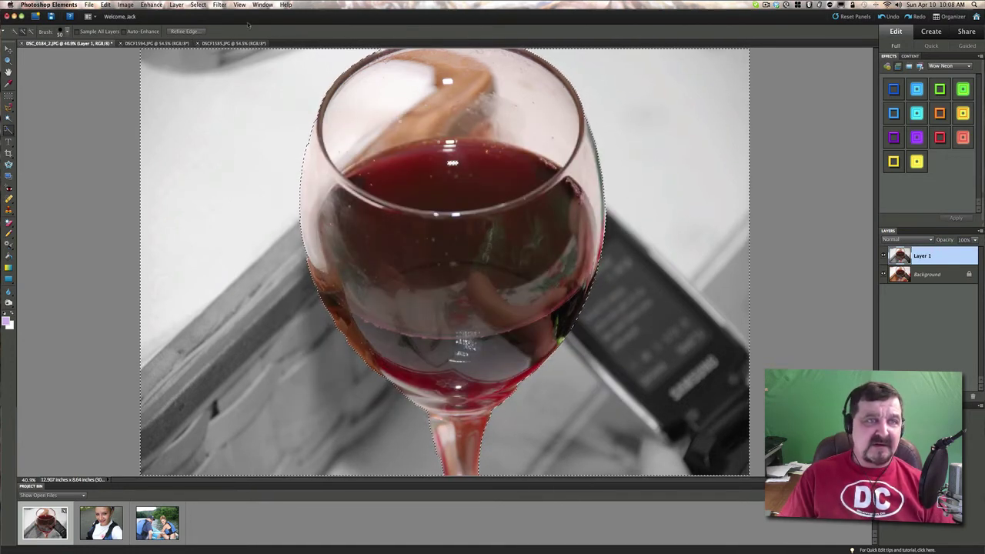
left_click(202, 6)
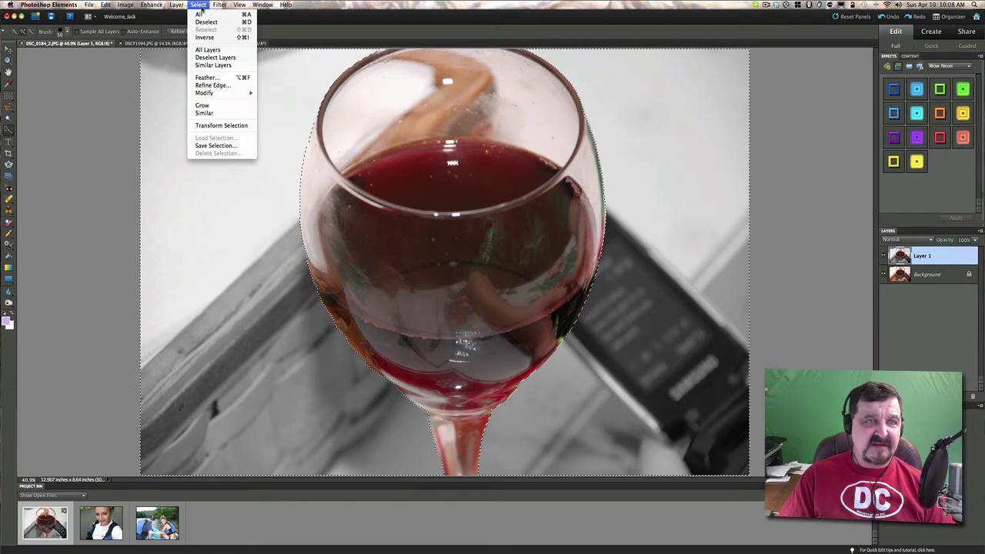
key("Escape")
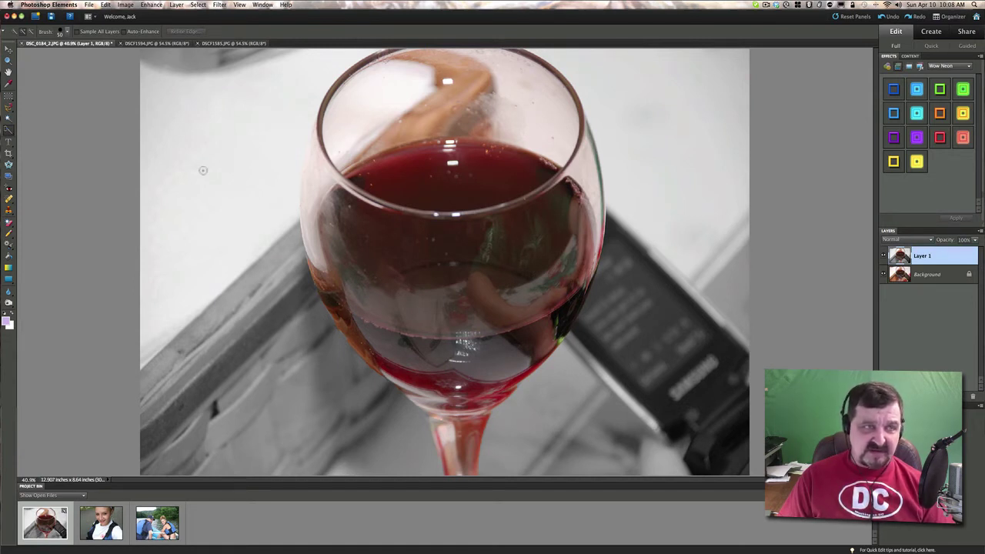
- Set up saving the image under a new name in JPEG format in the Edited folder within Pictures
left_click(90, 5)
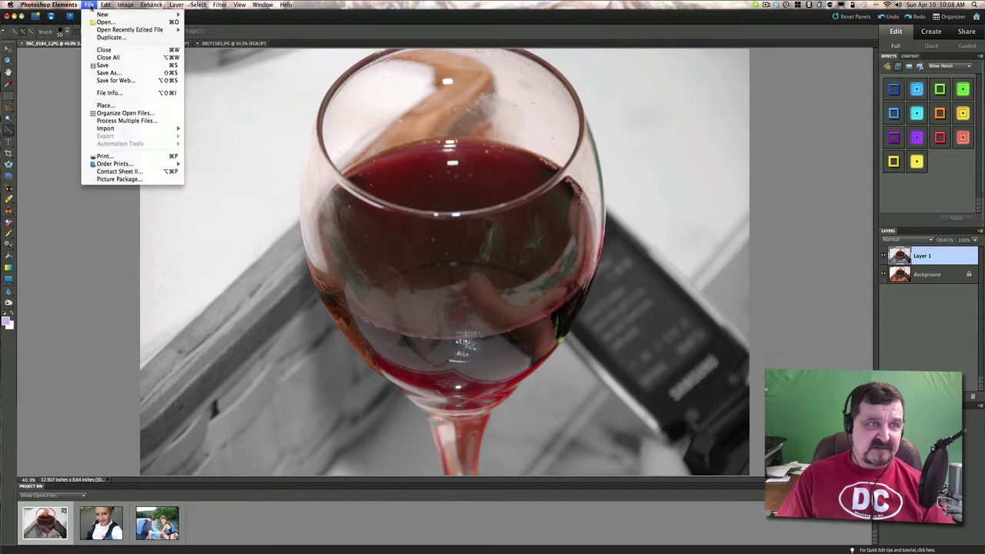
left_click(100, 75)
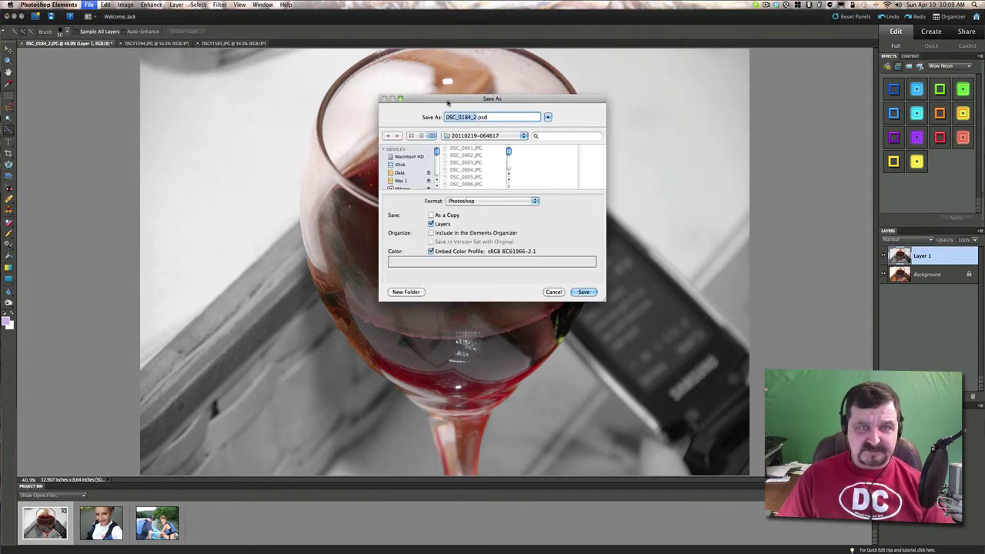
mouse_move(449, 103)
left_mouse_down()
mouse_move(409, 103)
mouse_move(439, 119)
left_mouse_up()
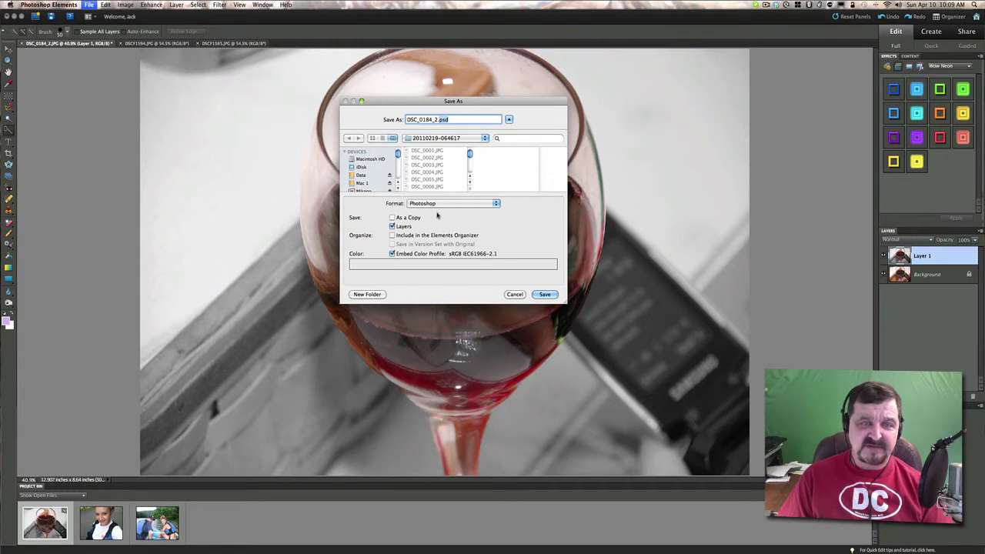
left_click(493, 204)
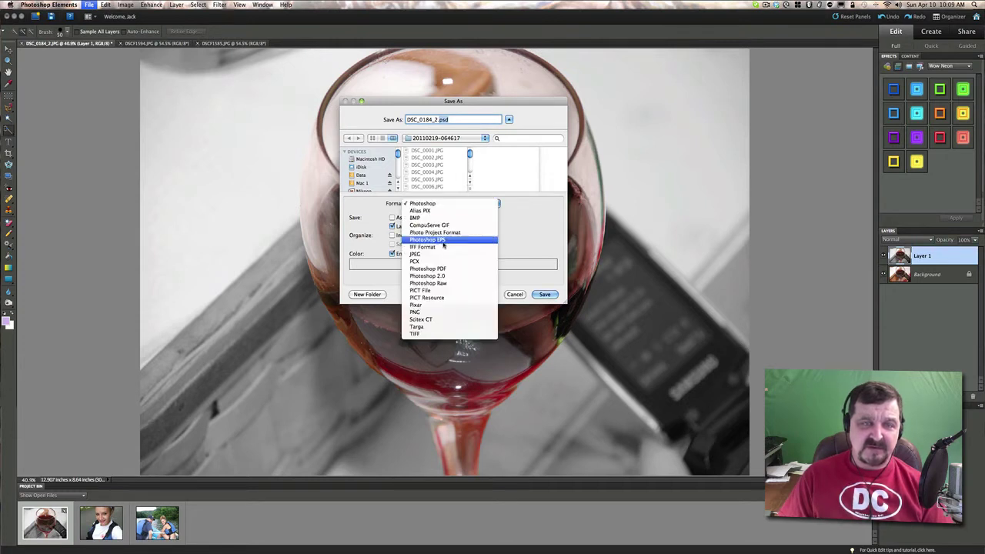
left_click(422, 256)
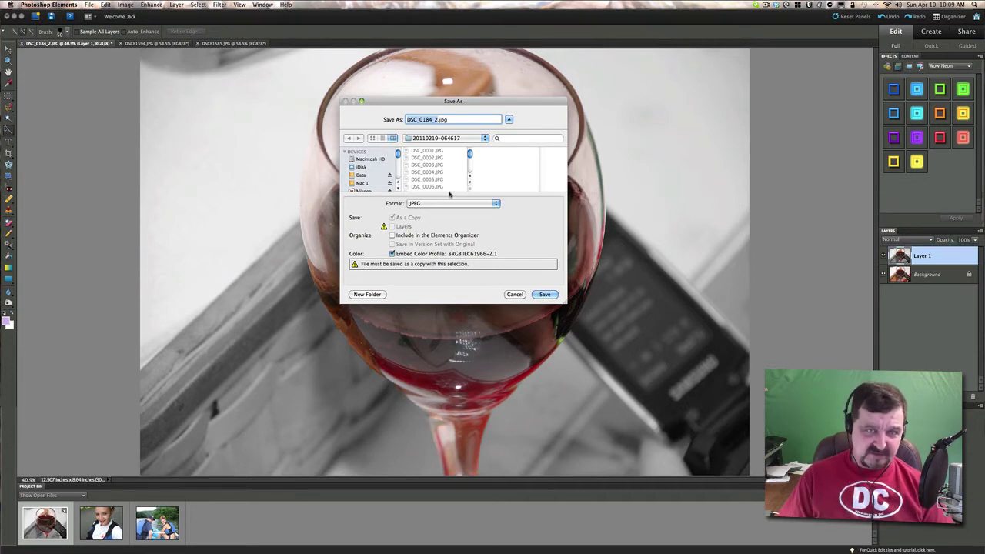
scroll(368, 170, "down", 5)
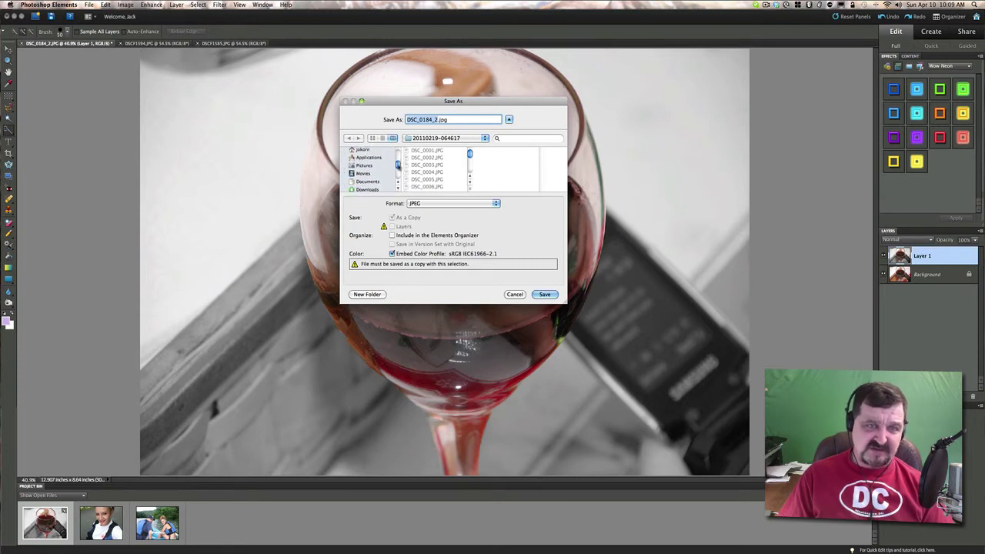
left_click(363, 166)
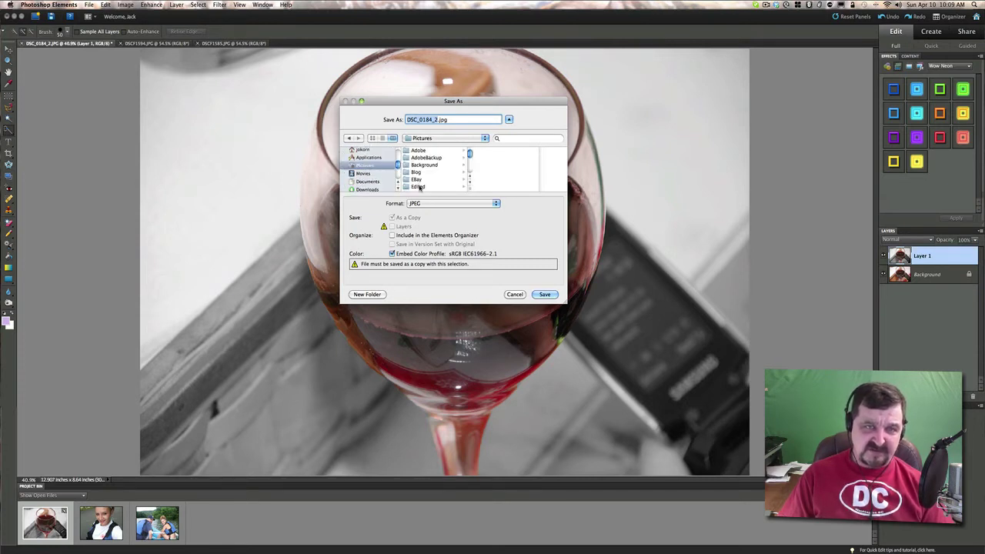
left_click(417, 187)
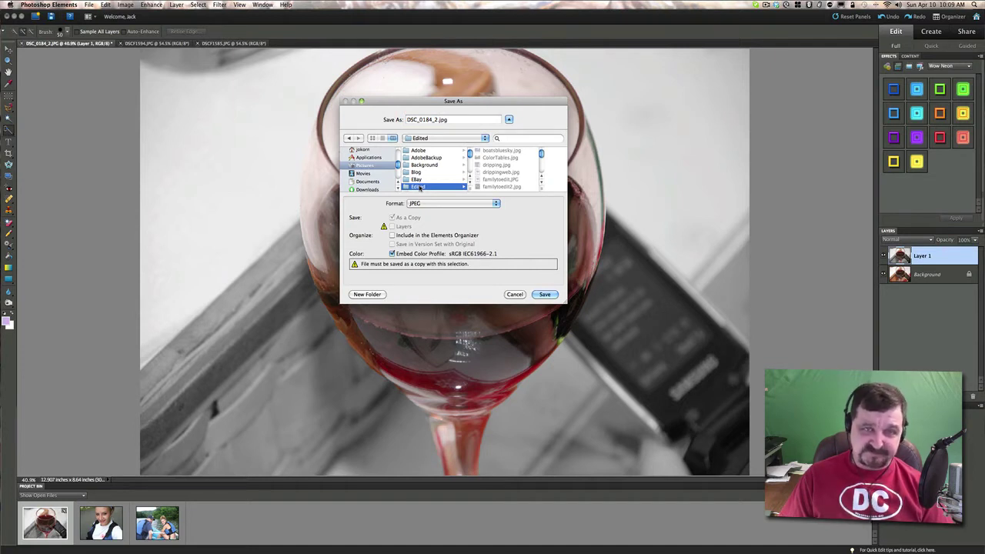
- Name the copy blackwineglass.jpg and save it with JPEG quality 12 (Maximum) and Baseline ("Standard") format
left_click(429, 119)
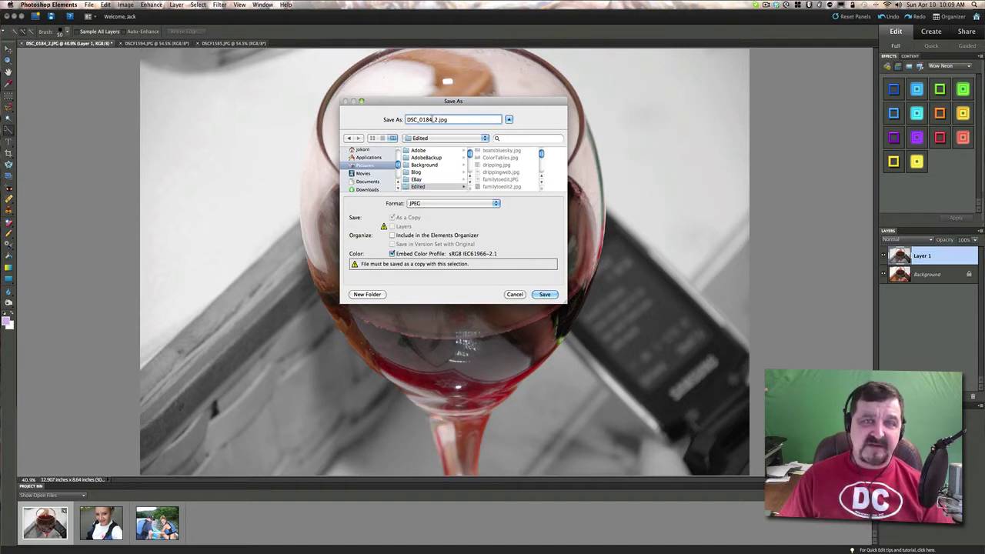
left_click_drag(436, 119, 406, 121)
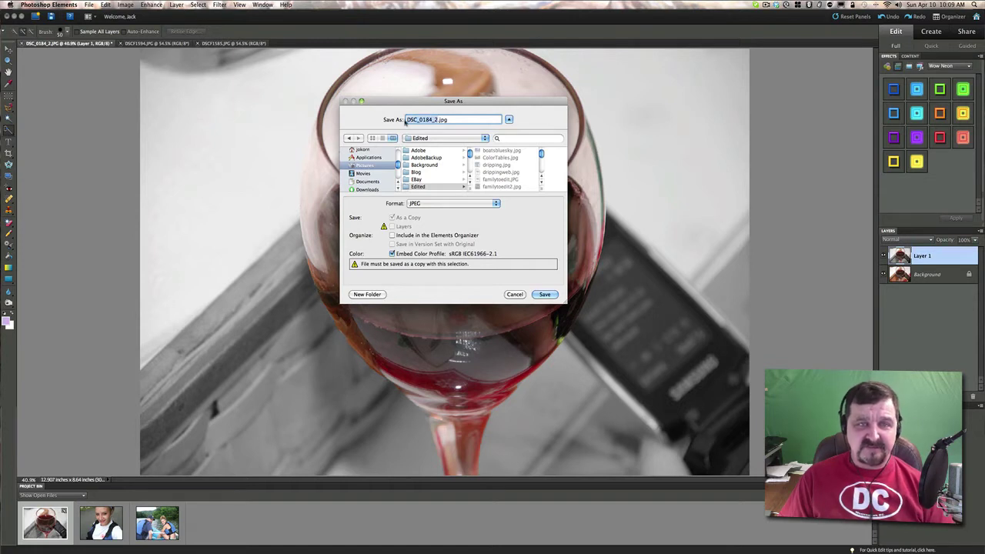
type("bla")
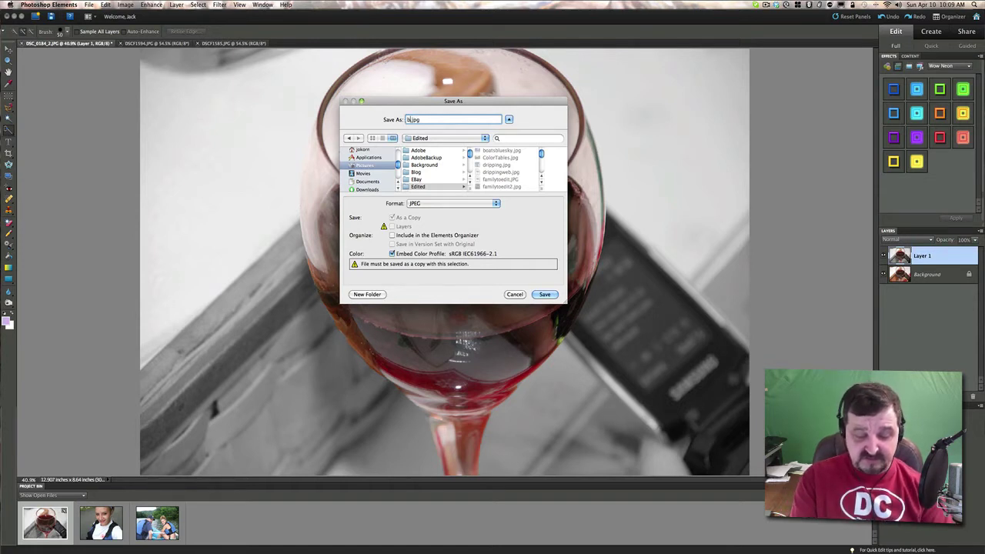
type("ck")
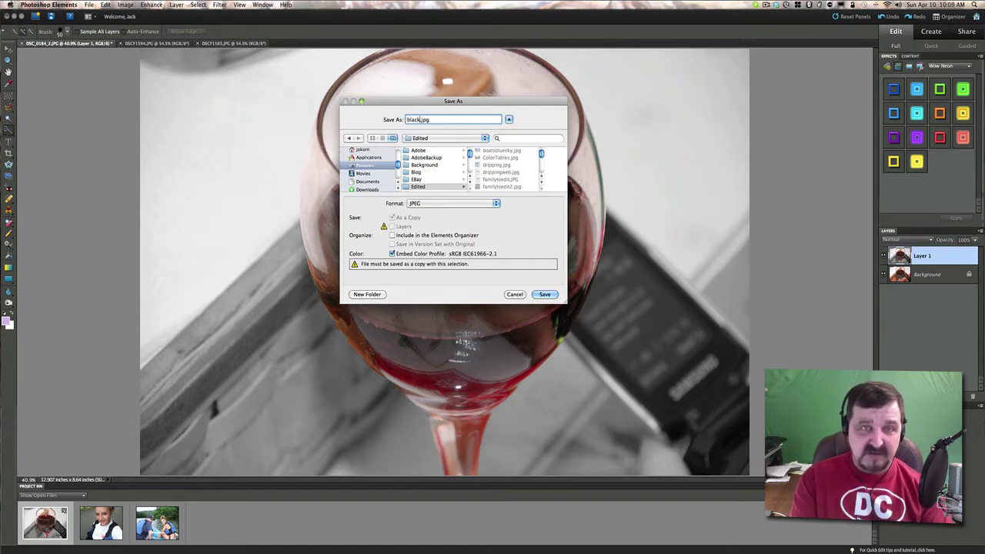
type("wineg")
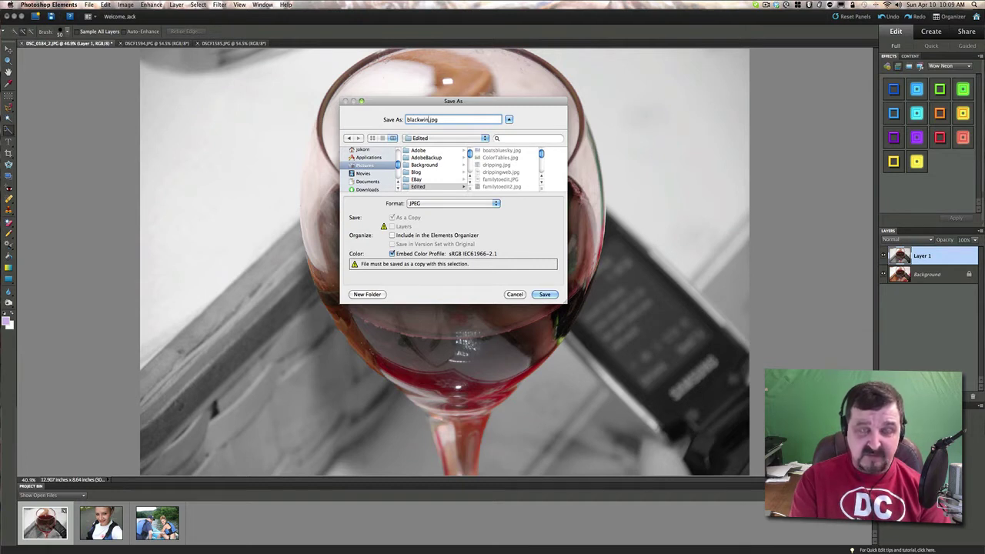
type("lass")
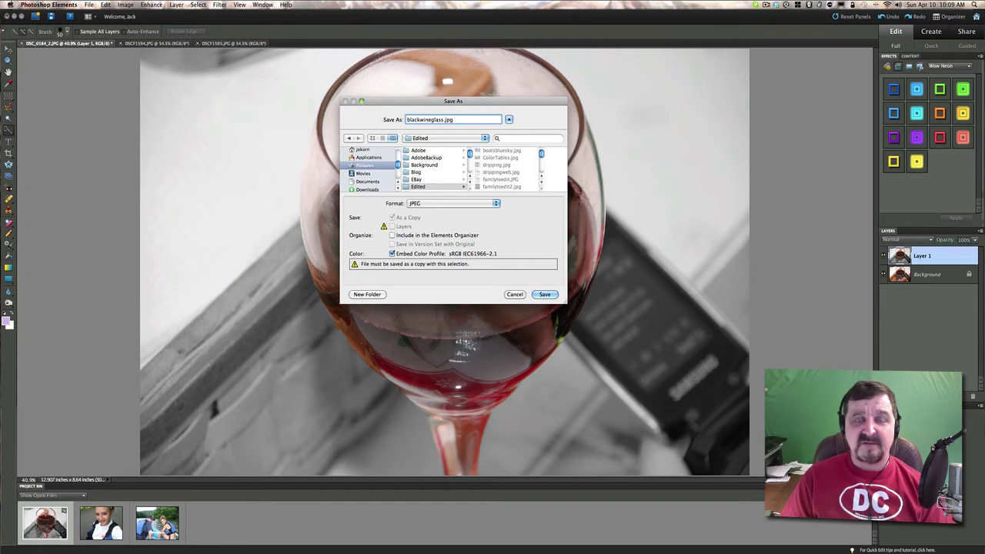
left_click(543, 293)
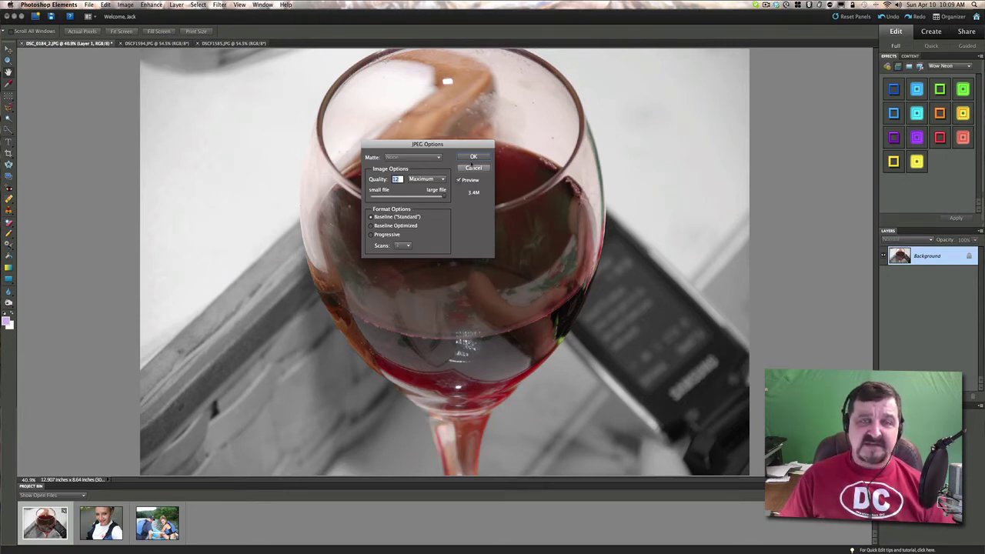
left_click(471, 156)
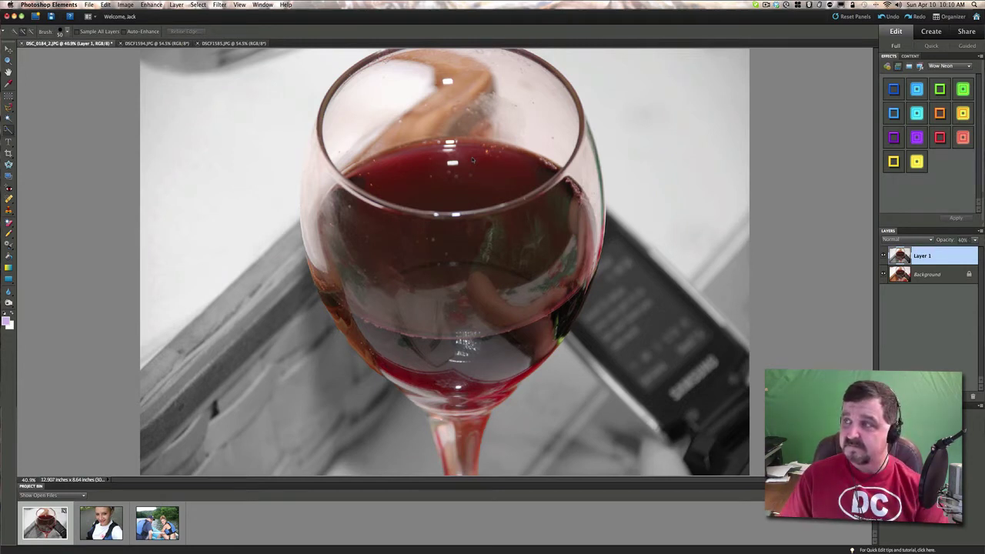
- Set the opacity of Layer 1 in the wine glass photo to 40%
key("4")
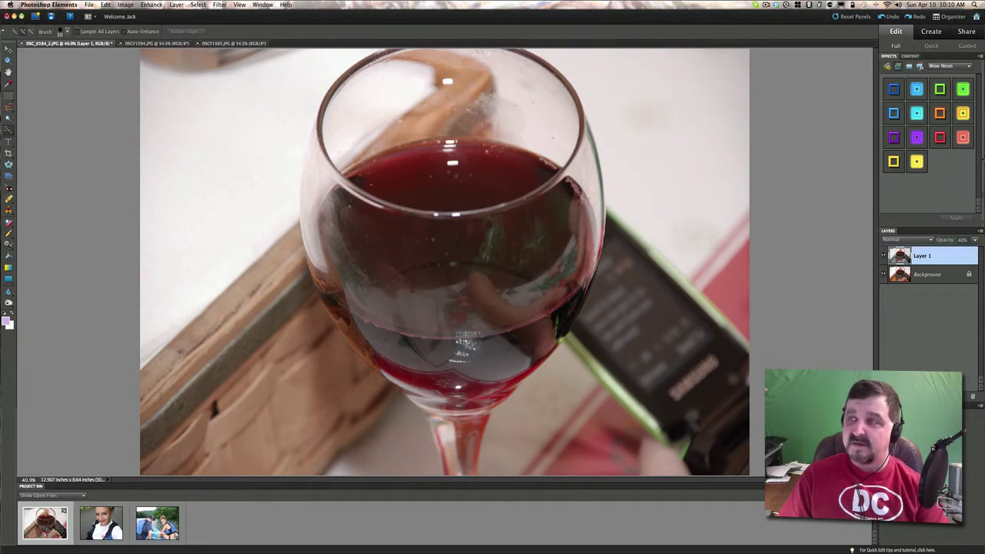
key("super+Tab")
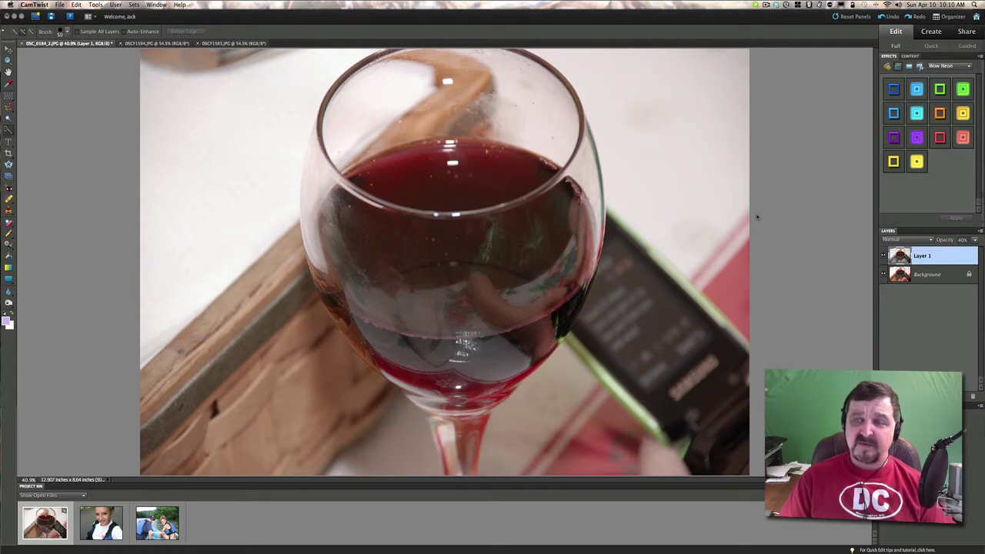
left_click(757, 216)
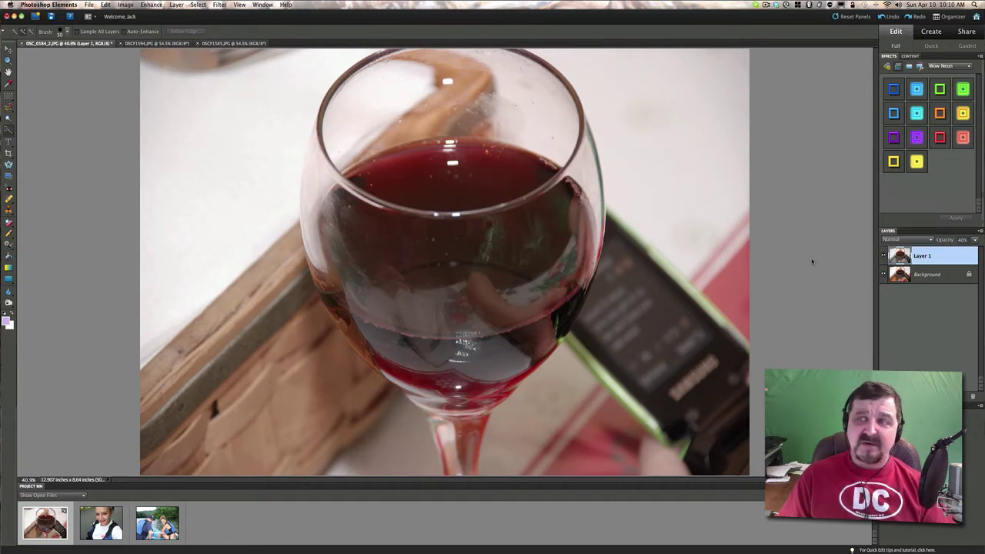
left_click(106, 4)
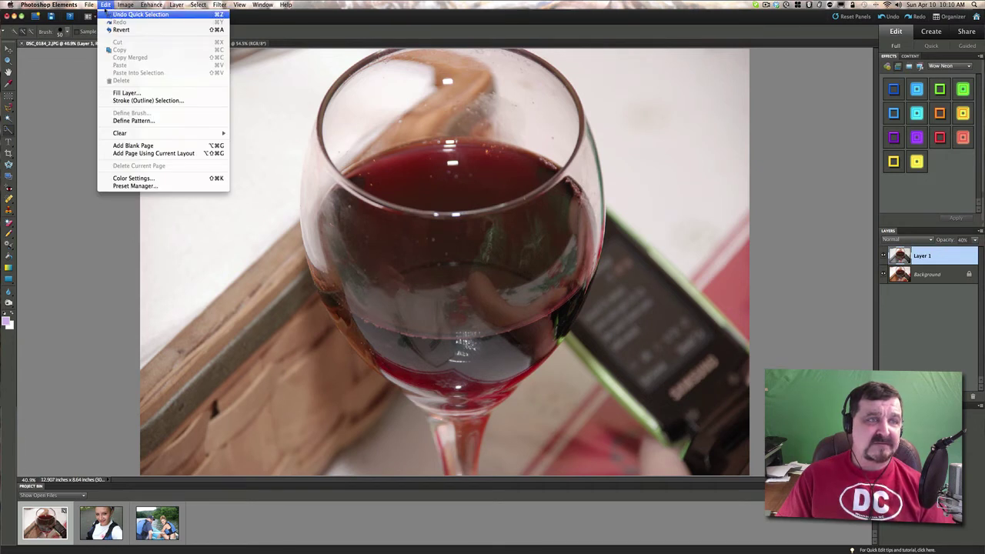
left_click(135, 14)
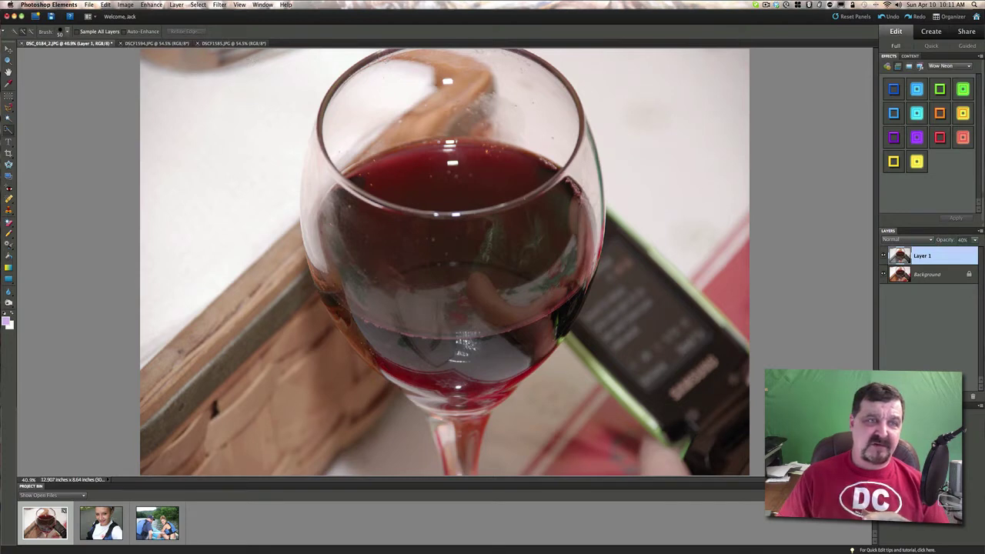
- Switch to DSCF1594.JPG and remove the forehead blemishes with the Spot Healing Brush in Content-Aware mode at 40 px
left_click(149, 44)
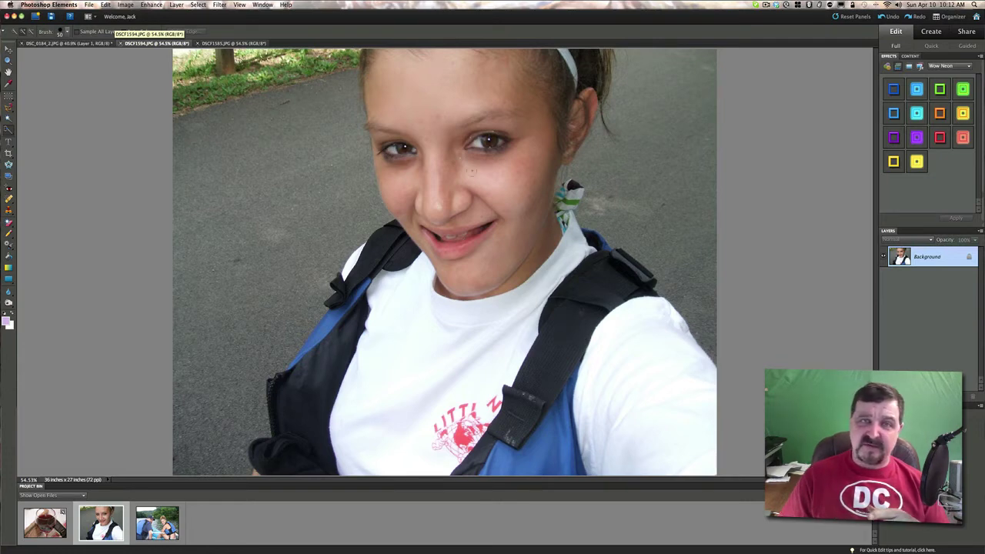
key("super+Tab")
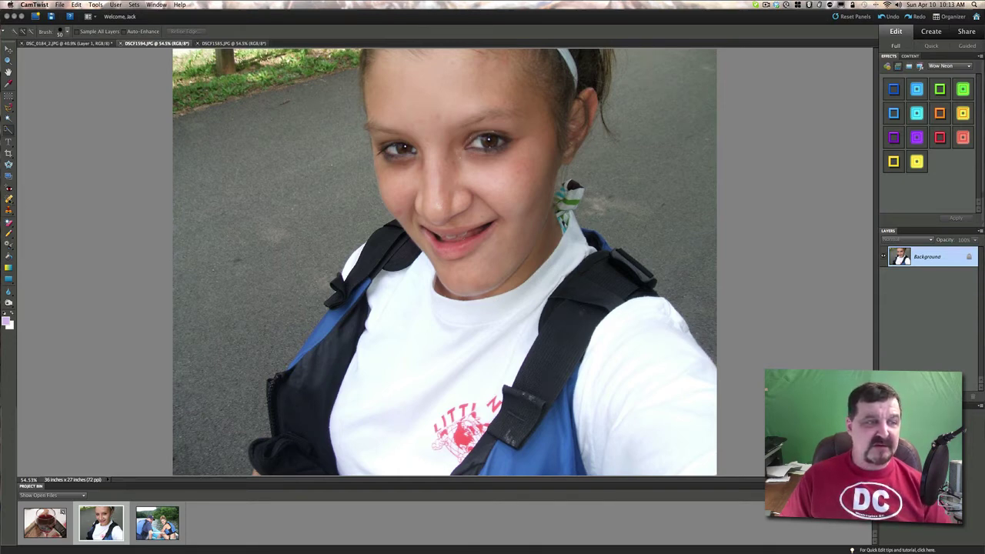
key("super+Tab")
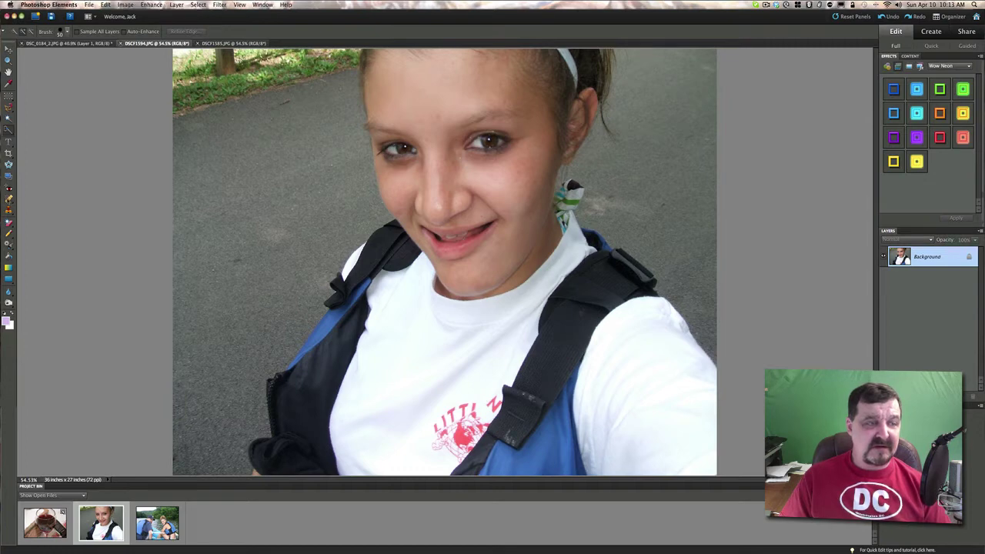
left_click(10, 199)
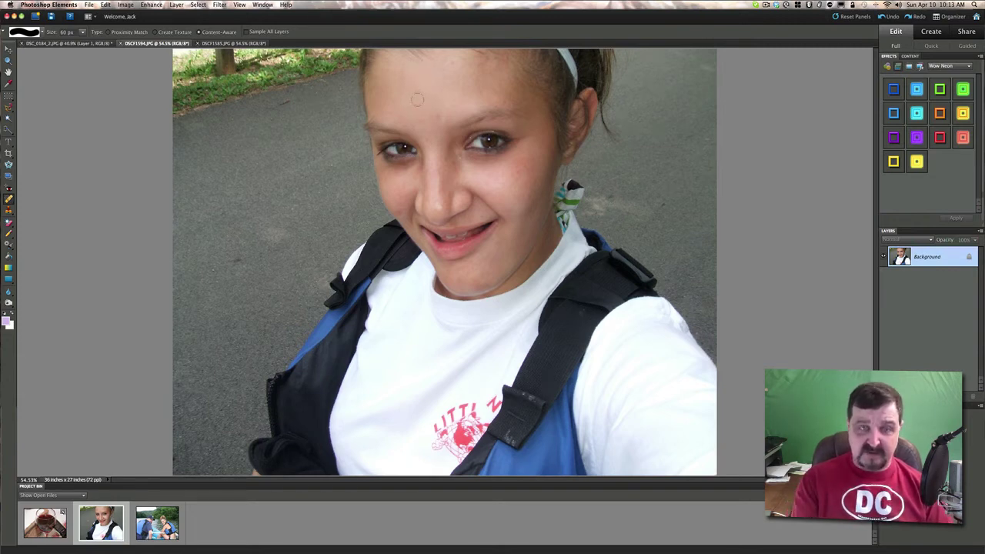
key("bracketleft")
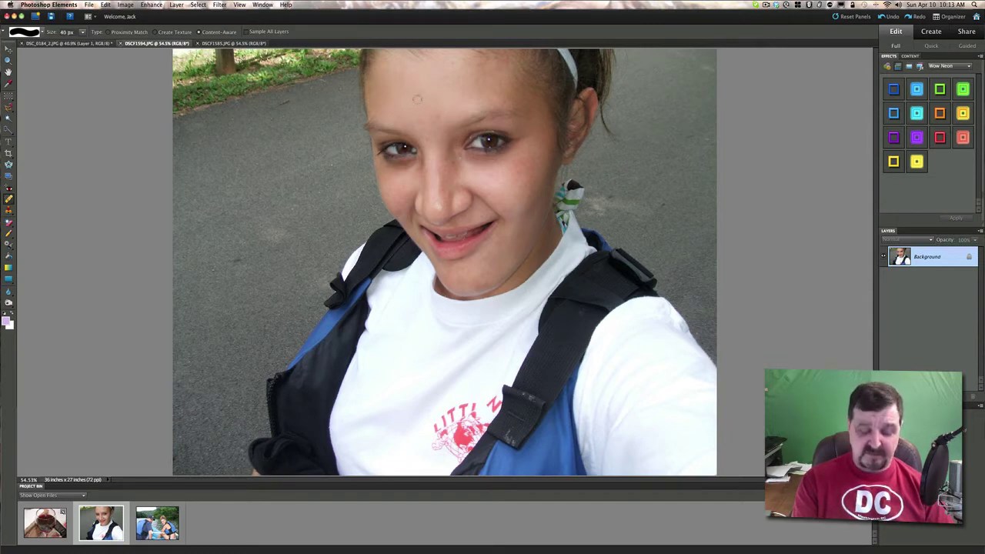
left_click(418, 98)
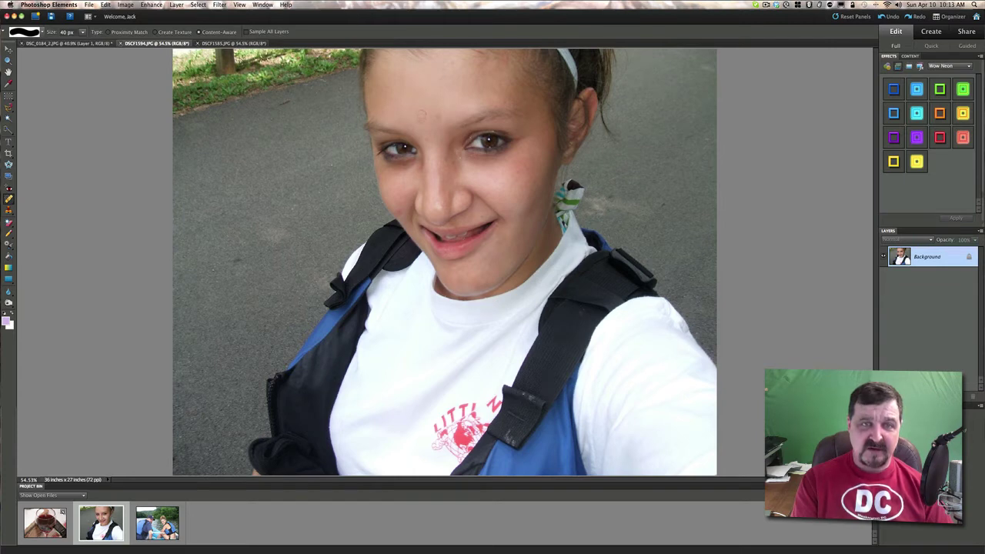
left_click_drag(419, 110, 419, 122)
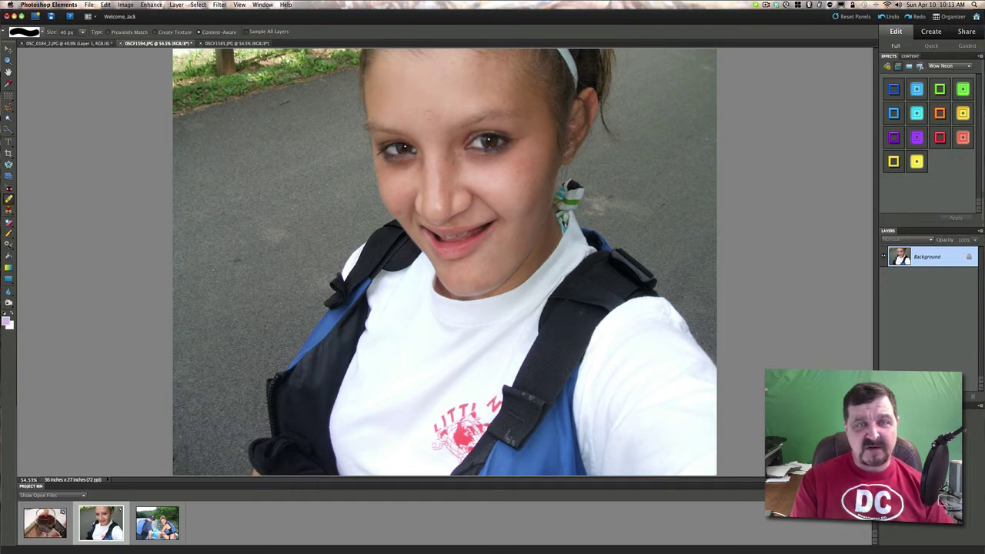
mouse_move(428, 112)
left_mouse_down()
mouse_move(437, 116)
mouse_move(423, 114)
left_mouse_up()
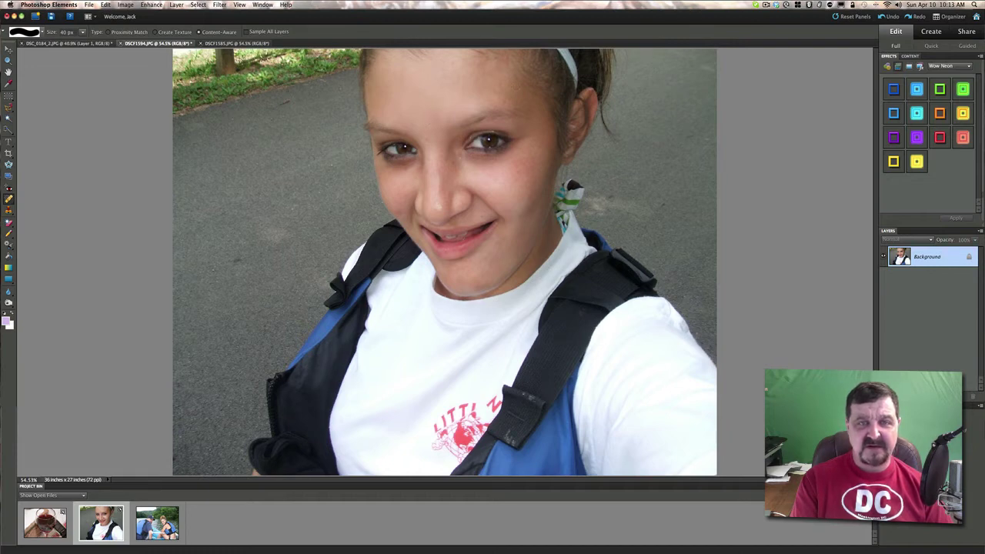
left_click_drag(497, 98, 501, 98)
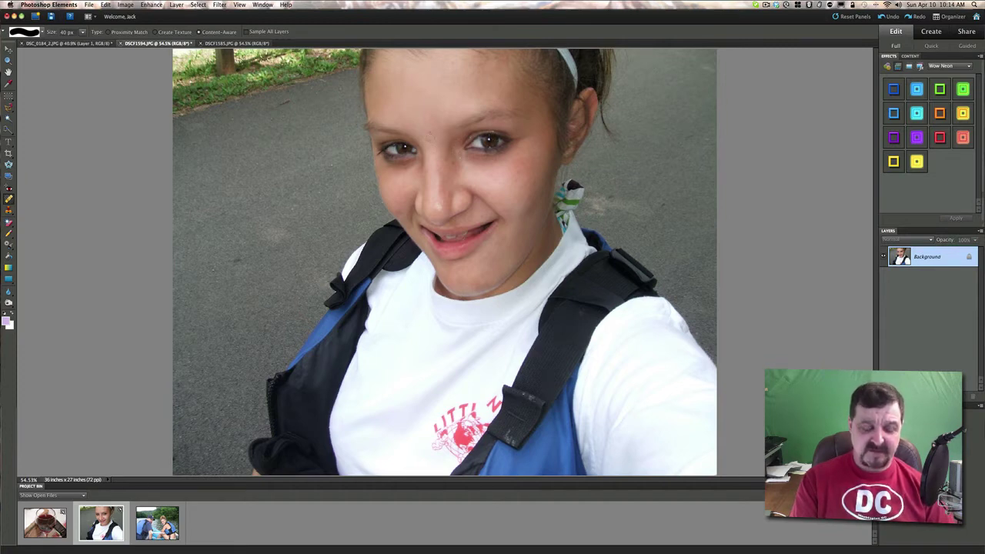
- Heal the marks between the eyebrows and along the nose, then the spots beside the nose and on the cheek with a 25 px brush
mouse_move(426, 130)
left_mouse_down()
mouse_move(426, 150)
mouse_move(451, 164)
left_mouse_up()
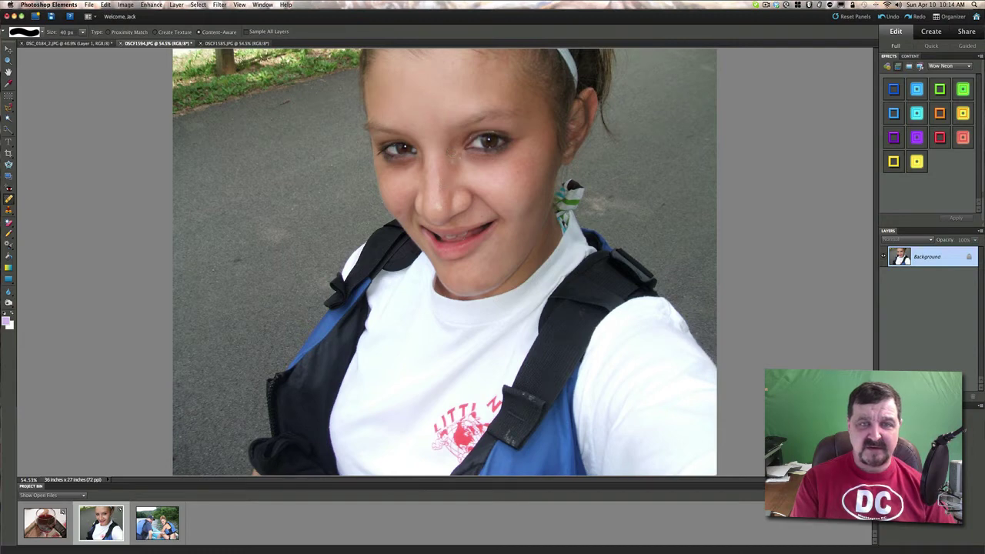
mouse_move(453, 151)
left_mouse_down()
mouse_move(440, 194)
mouse_move(429, 183)
left_mouse_up()
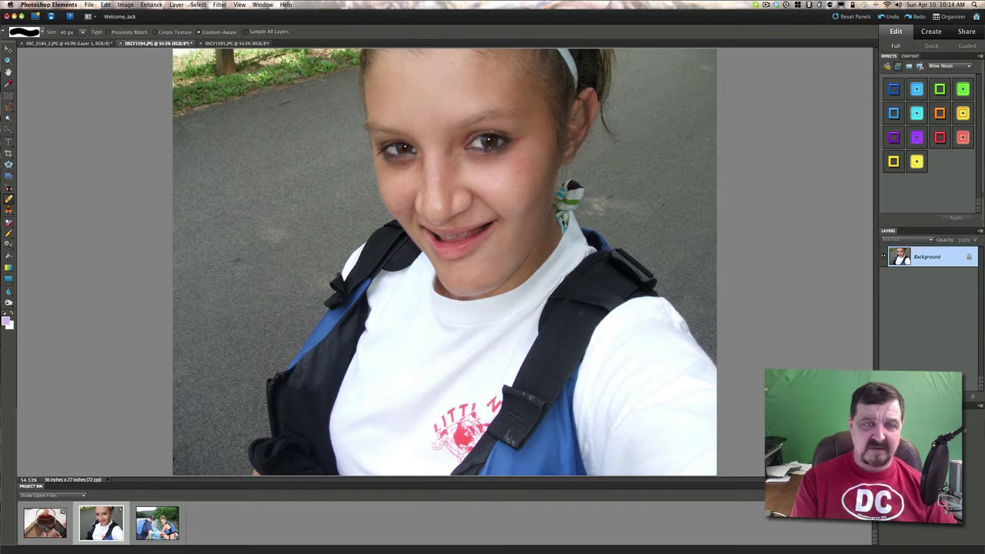
left_click_drag(417, 174, 412, 174)
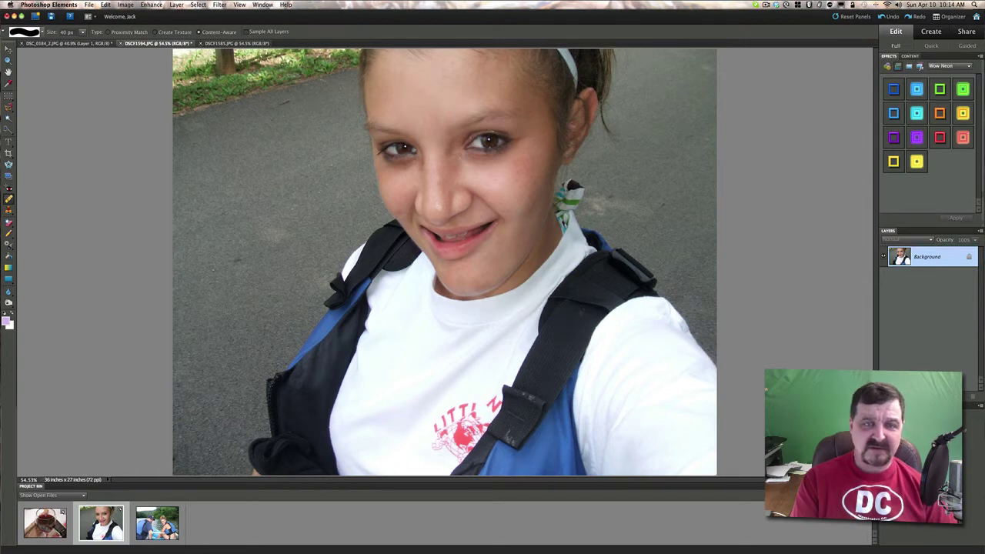
key("bracketleft")
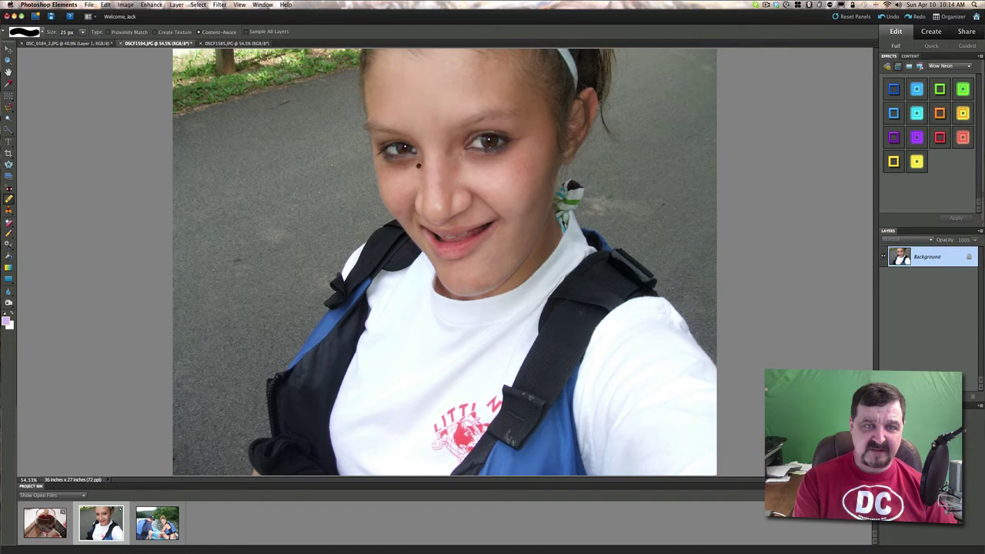
left_click_drag(418, 164, 418, 162)
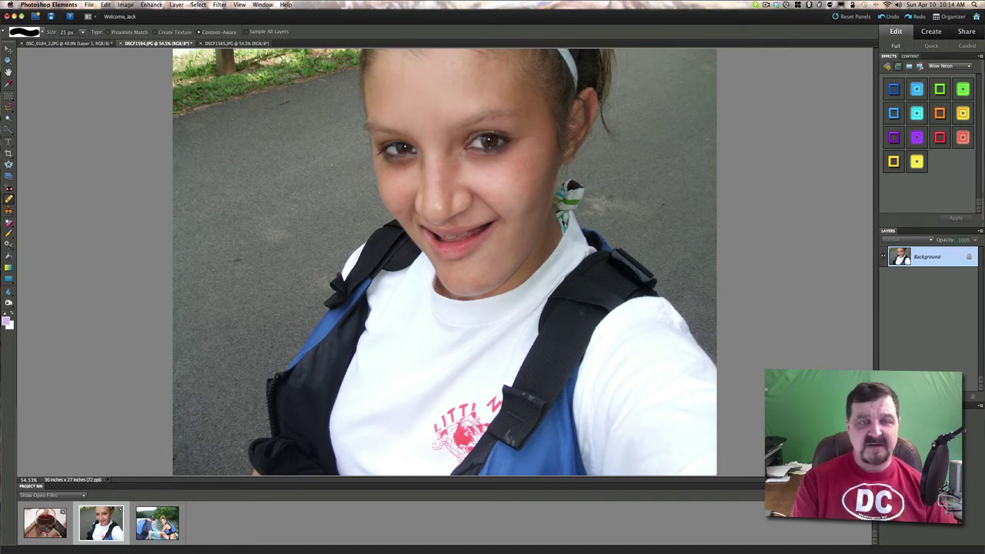
left_click_drag(400, 209, 397, 205)
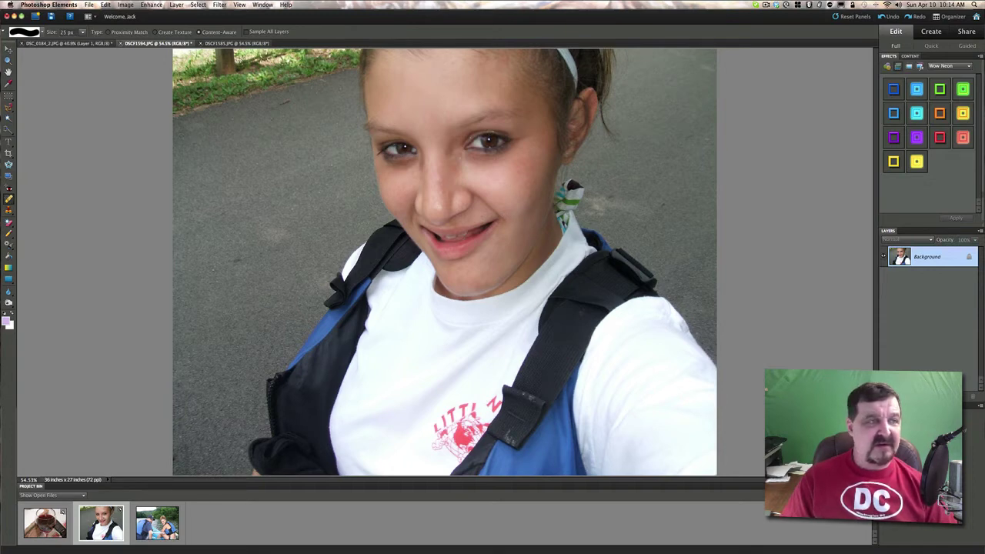
- Remove the small spots on the cheek below the ponytail-side eye and beside the nose with the 25 px Spot Healing Brush
left_click(9, 62)
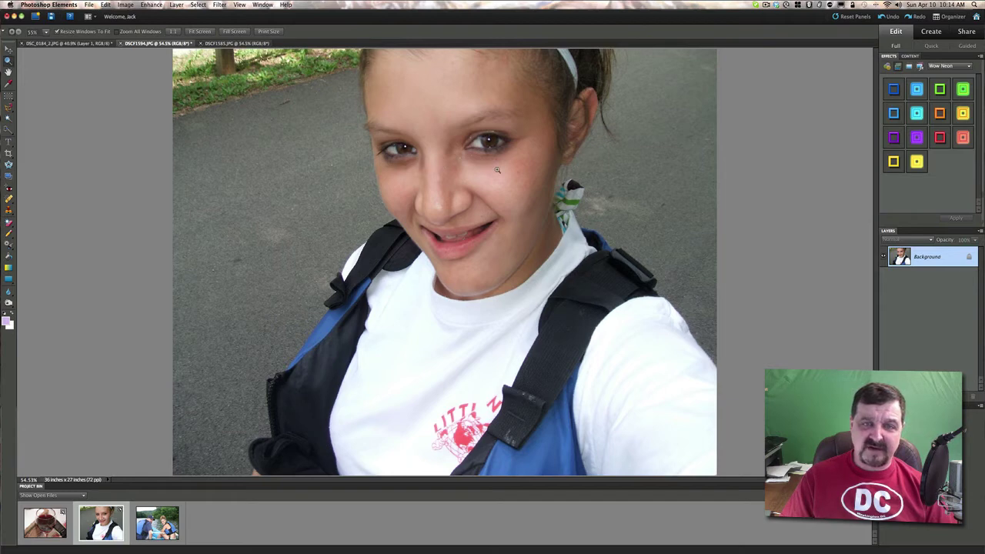
left_click(523, 173)
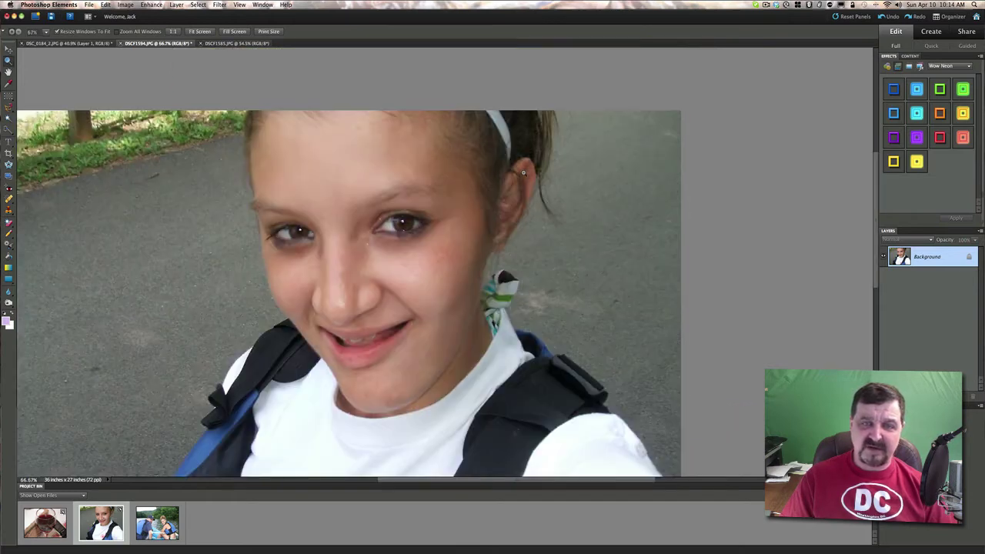
left_click(448, 283)
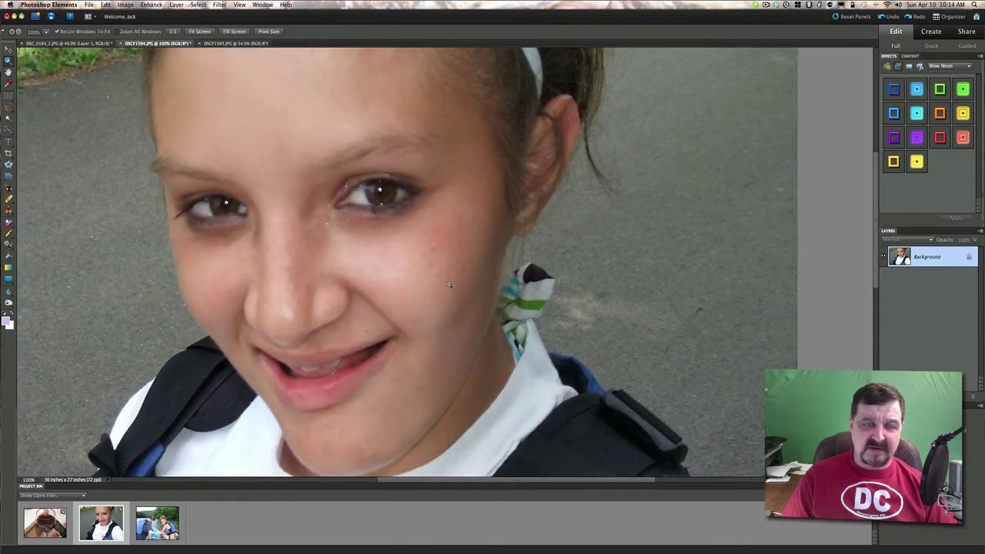
left_click(449, 284)
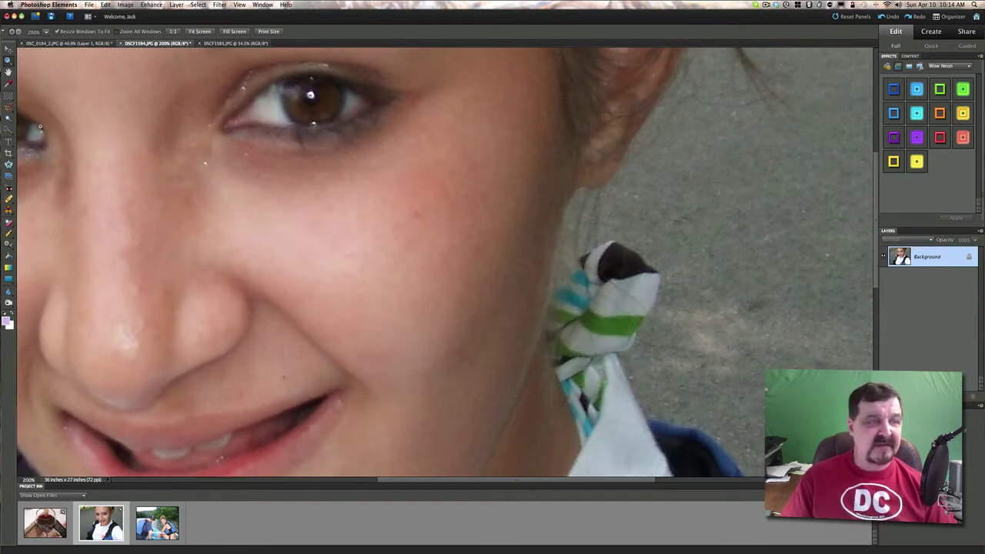
key("j")
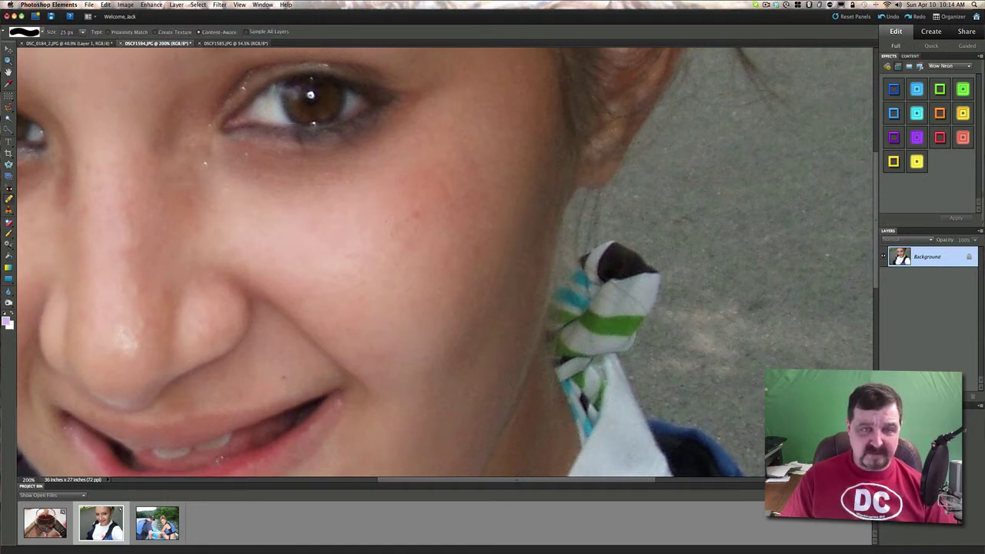
left_click(408, 227)
left_click_drag(413, 215, 413, 216)
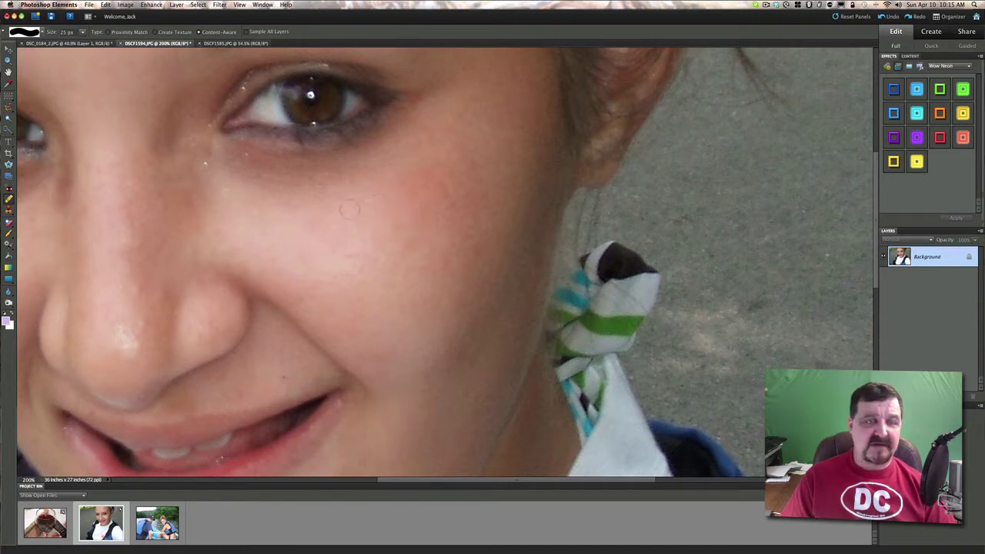
mouse_move(363, 213)
left_mouse_down()
mouse_move(366, 204)
mouse_move(351, 222)
mouse_move(346, 190)
mouse_move(321, 197)
mouse_move(332, 176)
left_mouse_up()
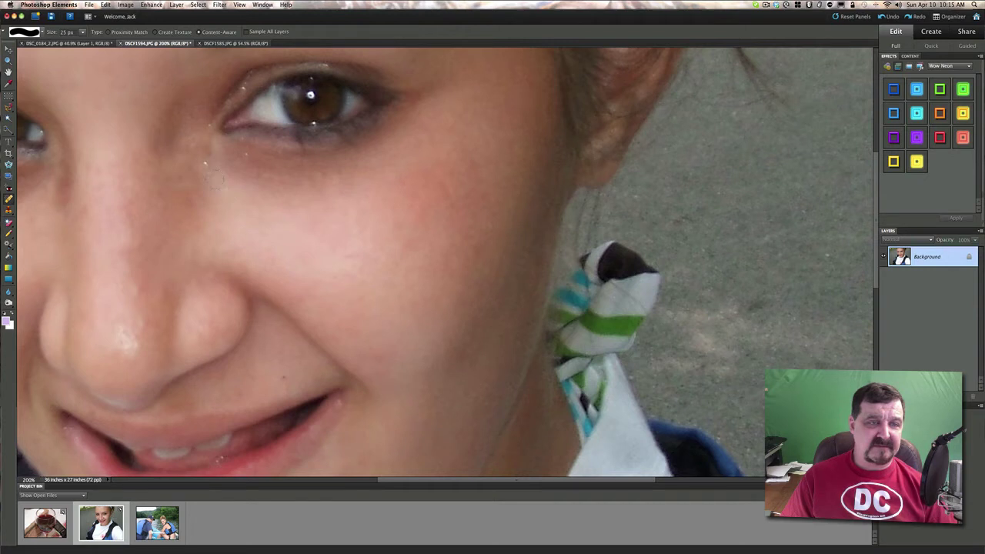
mouse_move(213, 179)
left_mouse_down()
mouse_move(211, 170)
mouse_move(220, 193)
left_mouse_up()
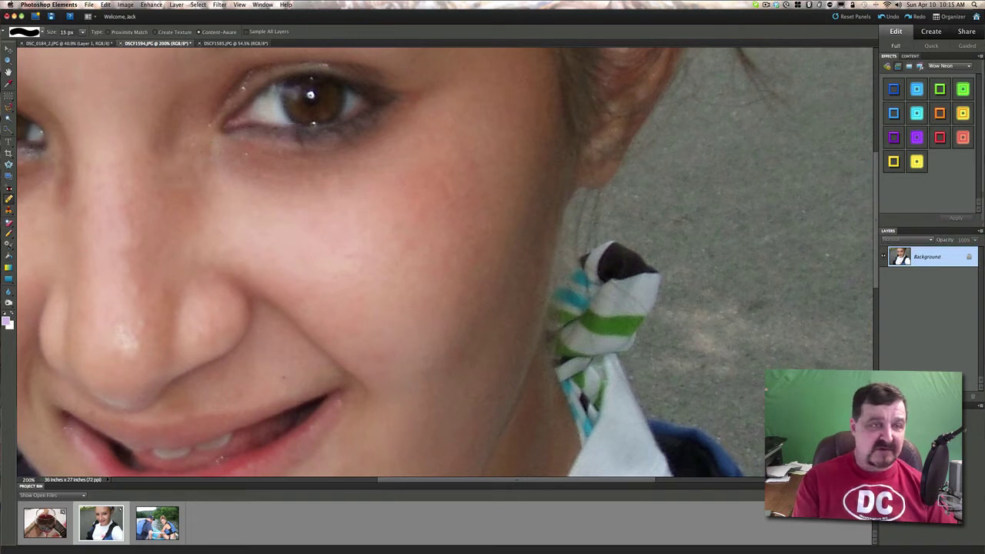
- Reduce the healing brush to 8 px and clean up the fine specks at the inner eye corner and under the eye
key("bracketleft")
key("bracketleft")
key("bracketleft")
mouse_move(196, 154)
left_mouse_down()
mouse_move(190, 136)
mouse_move(209, 124)
mouse_move(248, 157)
mouse_move(247, 146)
left_mouse_up()
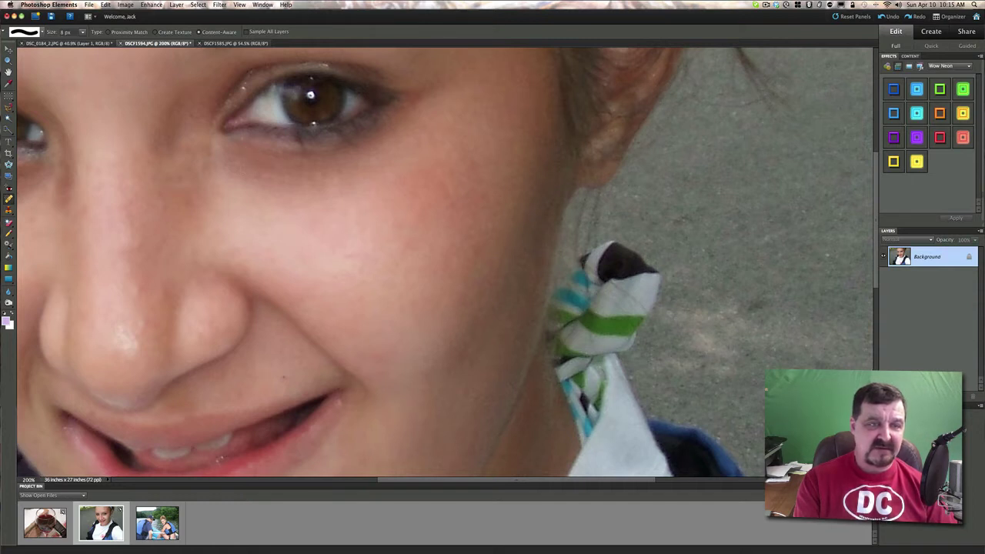
left_click_drag(282, 174, 289, 179)
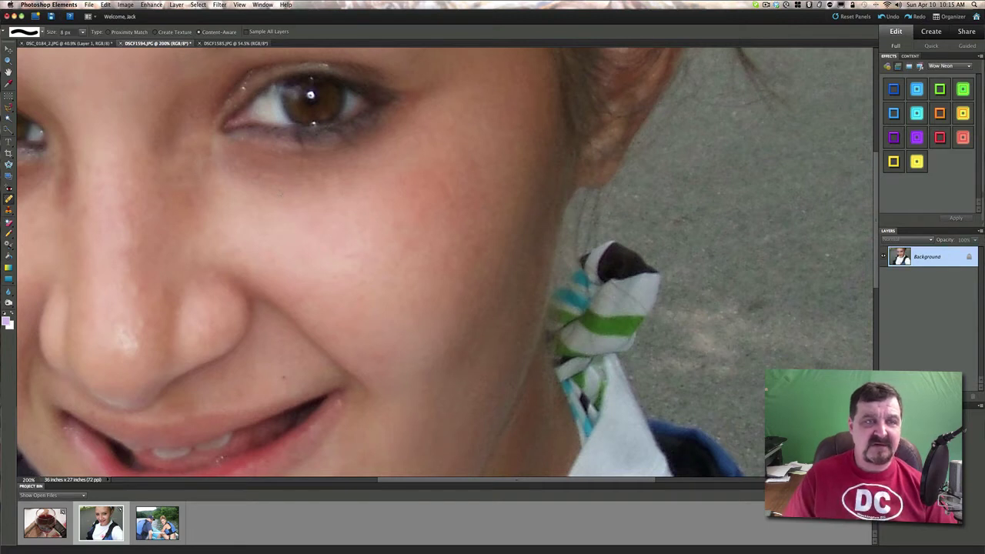
key("v")
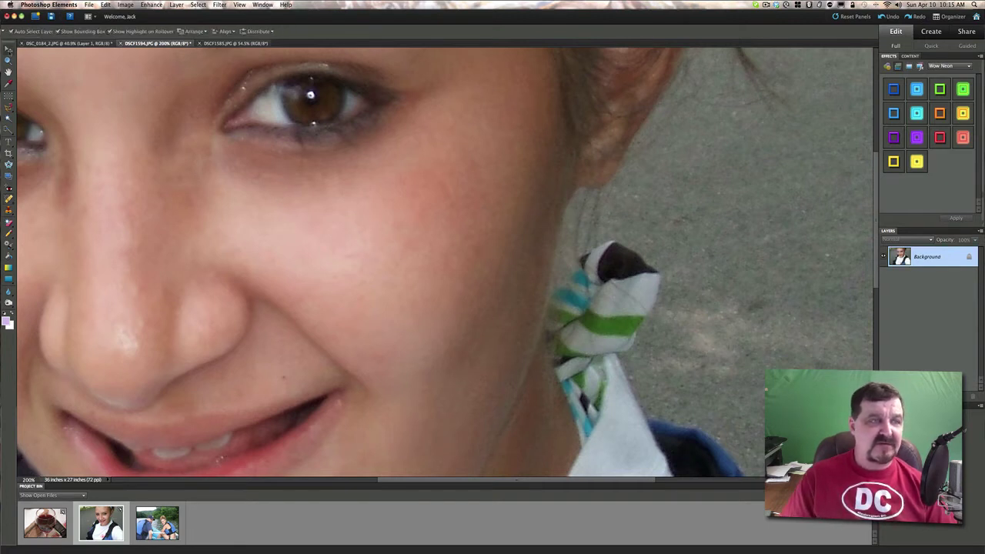
left_click(230, 105)
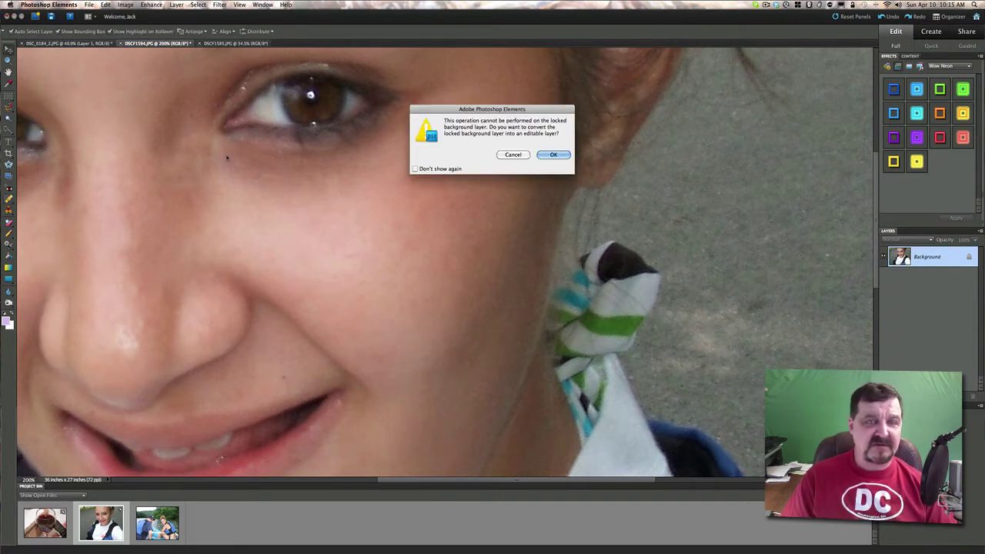
left_click(512, 155)
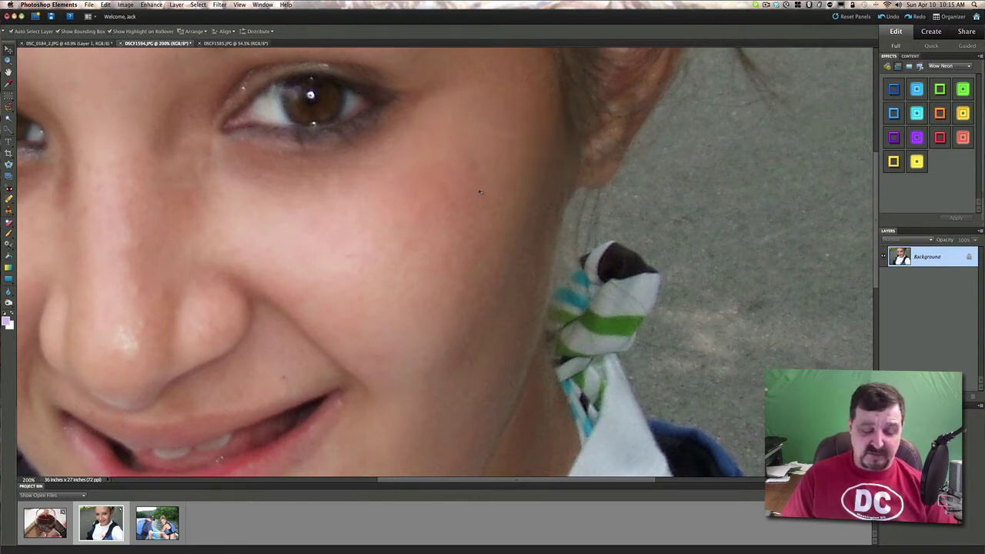
- Duplicate the healed Background layer of the portrait onto a new layer above it
key("super+j")
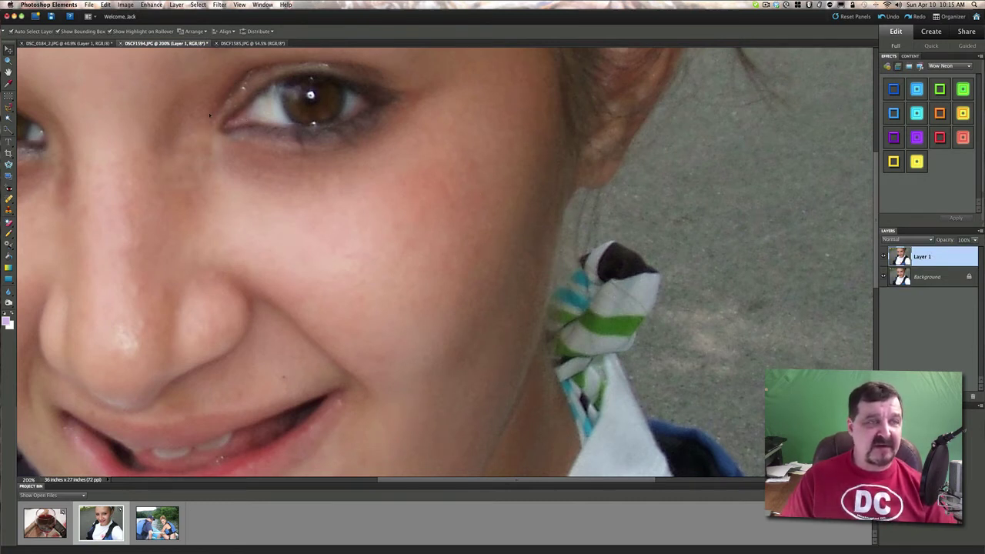
left_click(240, 6)
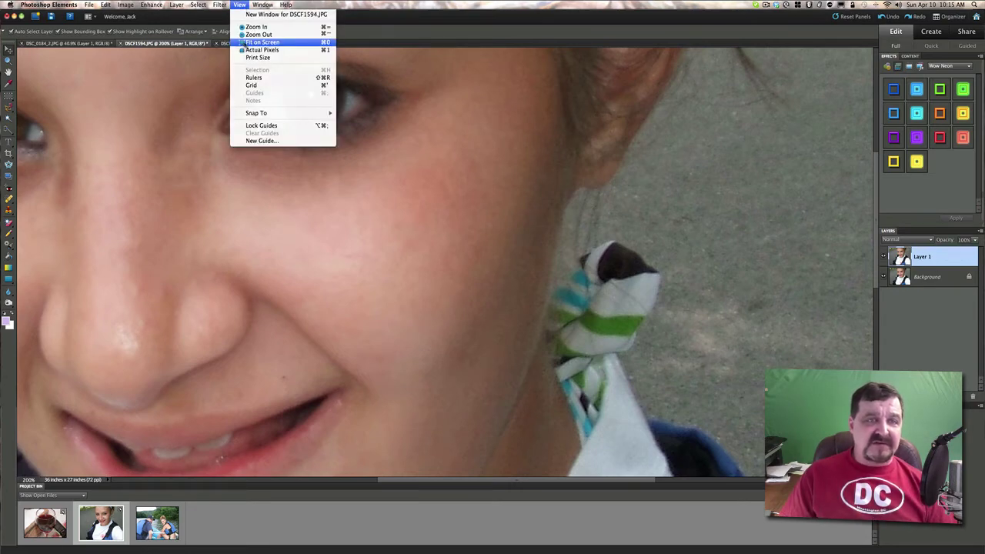
left_click(262, 42)
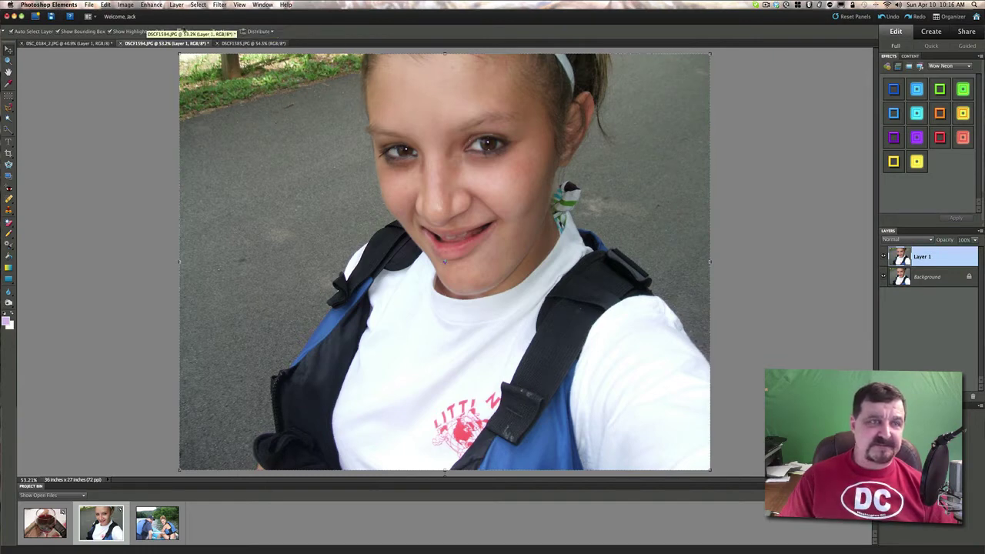
left_click(198, 5)
key("Escape")
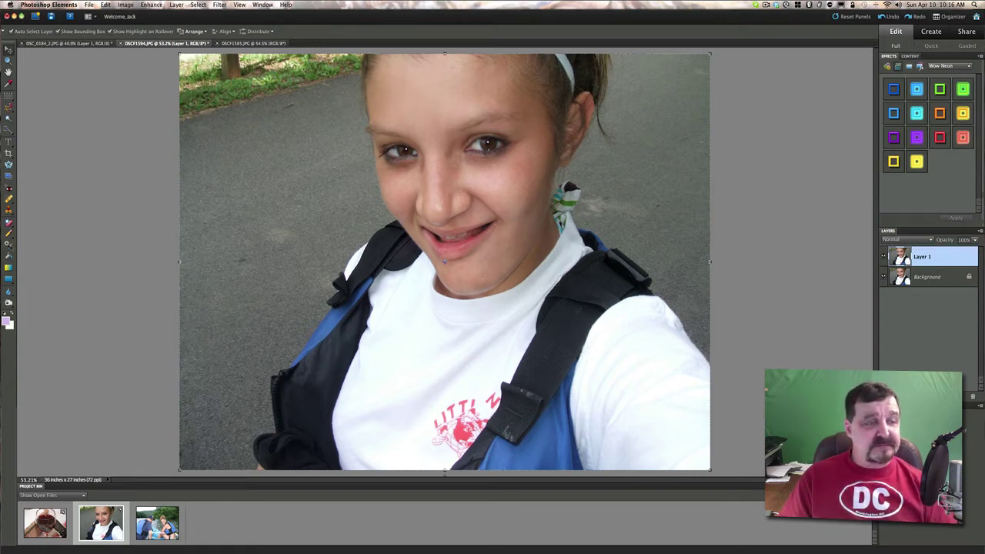
- Activate the Smart Brush, enlarge its preset list and choose Bright Eyes from the Portrait category
left_click(8, 244)
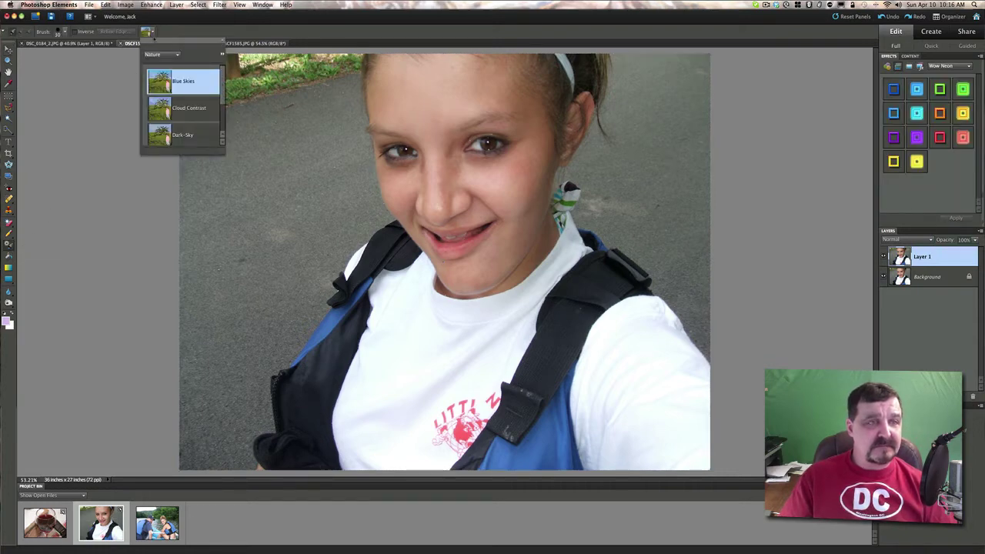
left_click(51, 170)
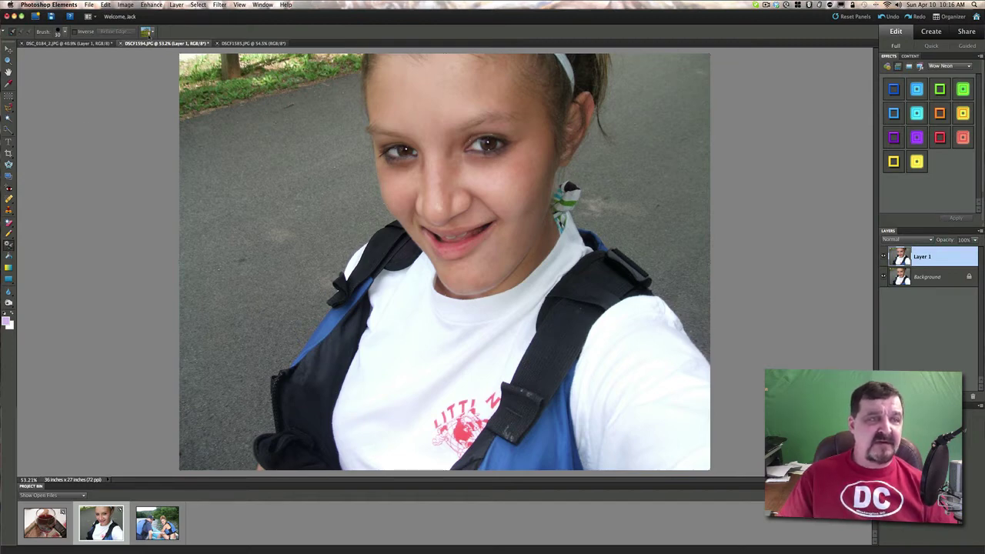
left_click(153, 34)
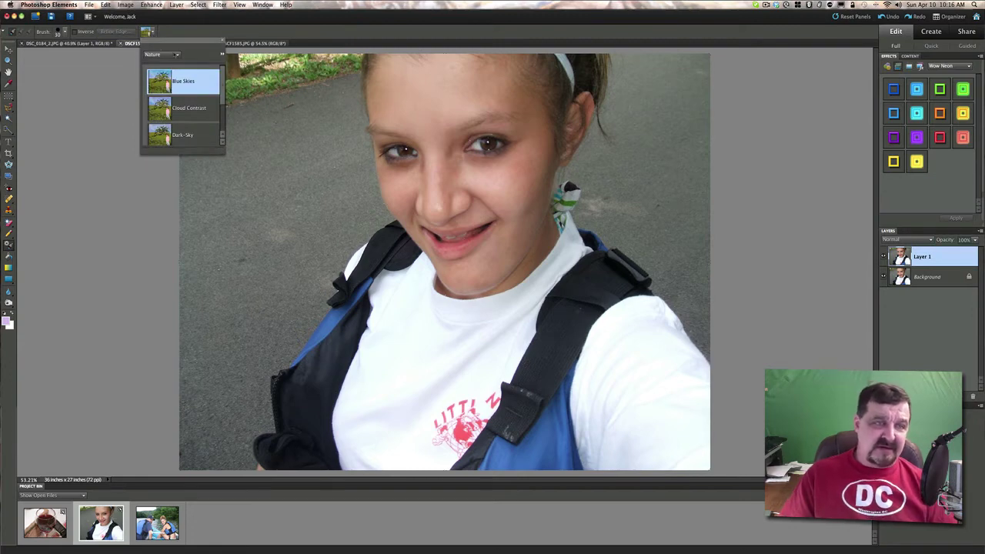
left_click(178, 55)
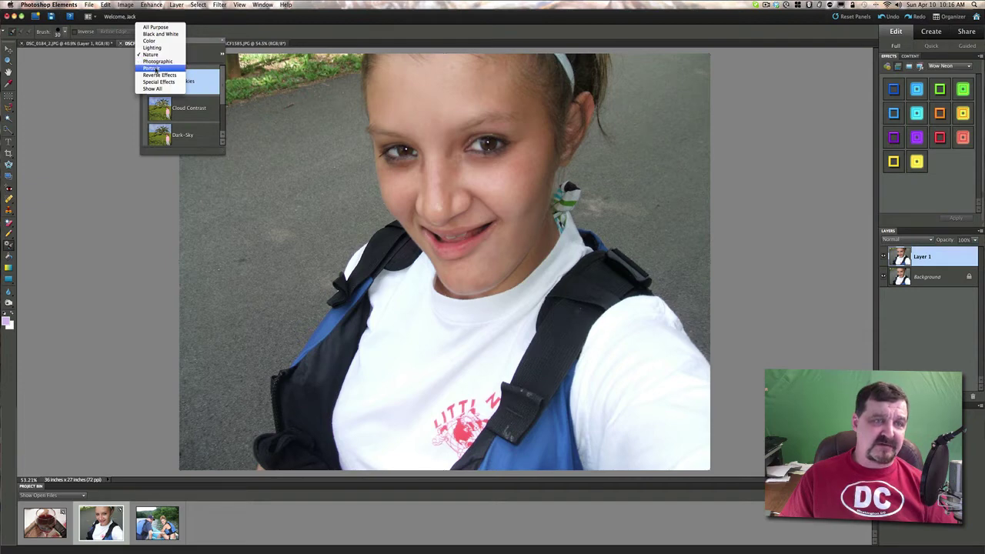
left_click(153, 69)
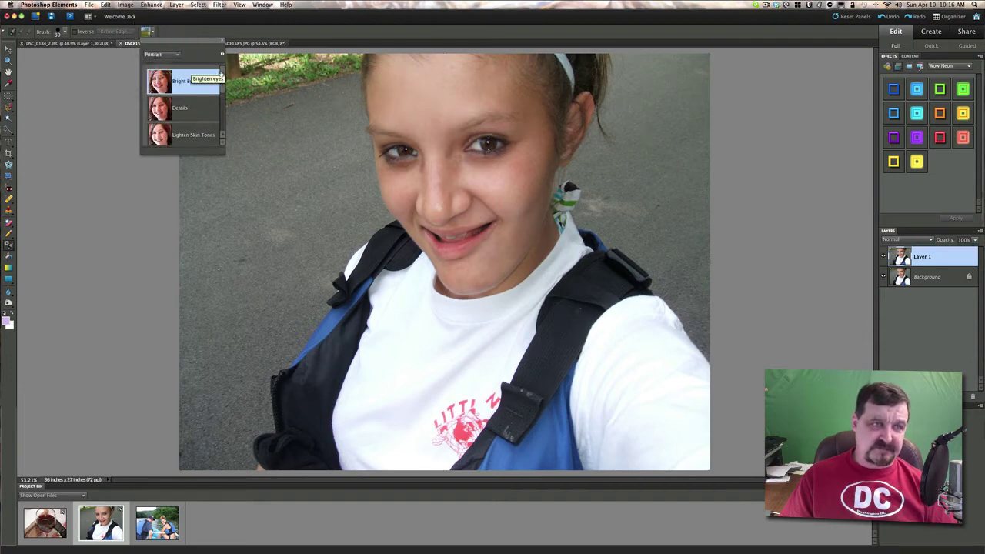
left_click_drag(222, 153, 239, 258)
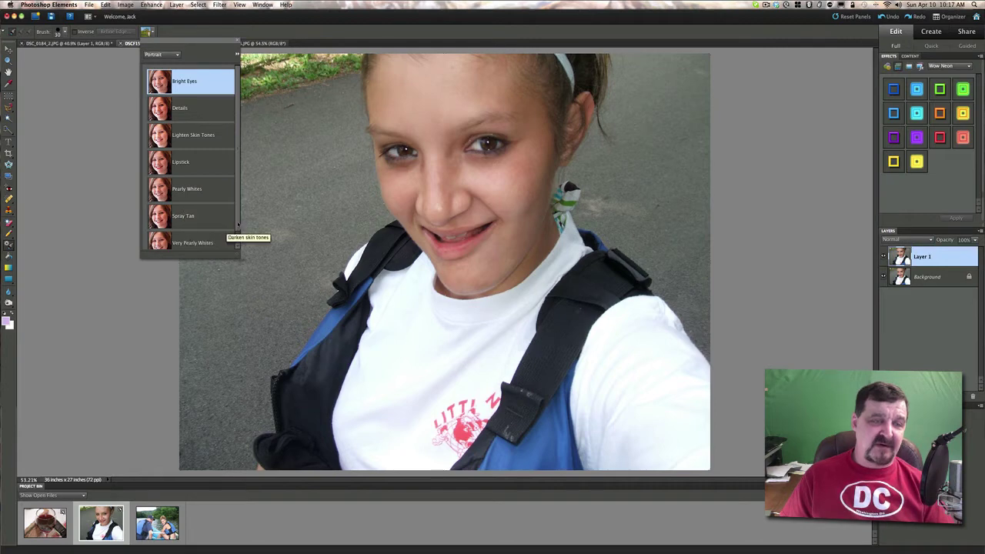
scroll(237, 225, "down", 1)
scroll(237, 219, "up", 1)
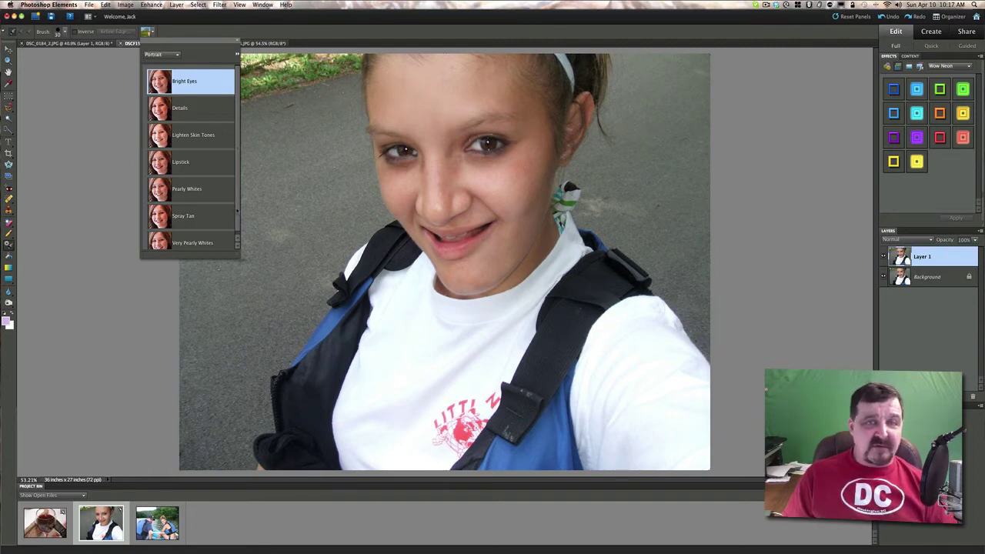
double_click(184, 87)
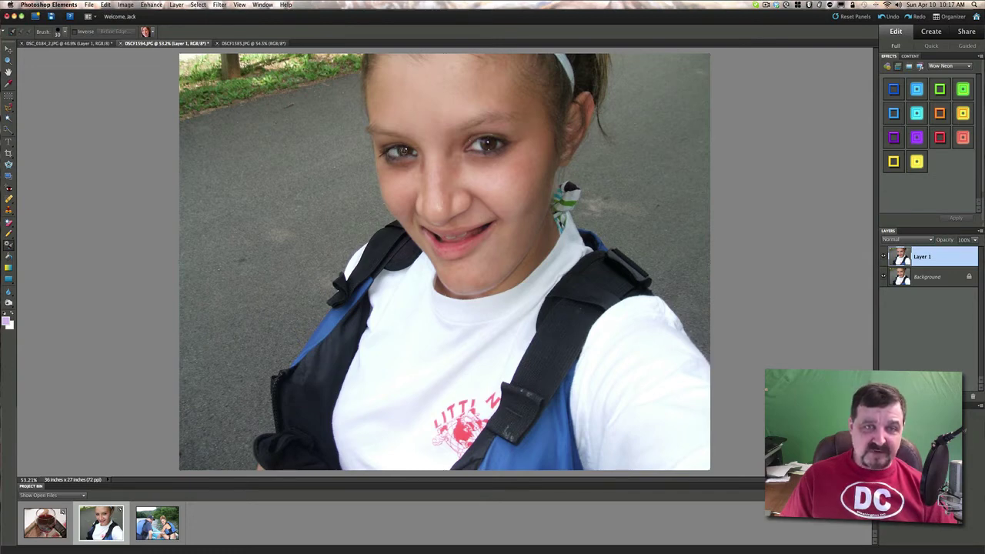
- Apply the Bright Eyes effect to both eyes and set the Smart Brush size to 15 px
left_click(405, 151)
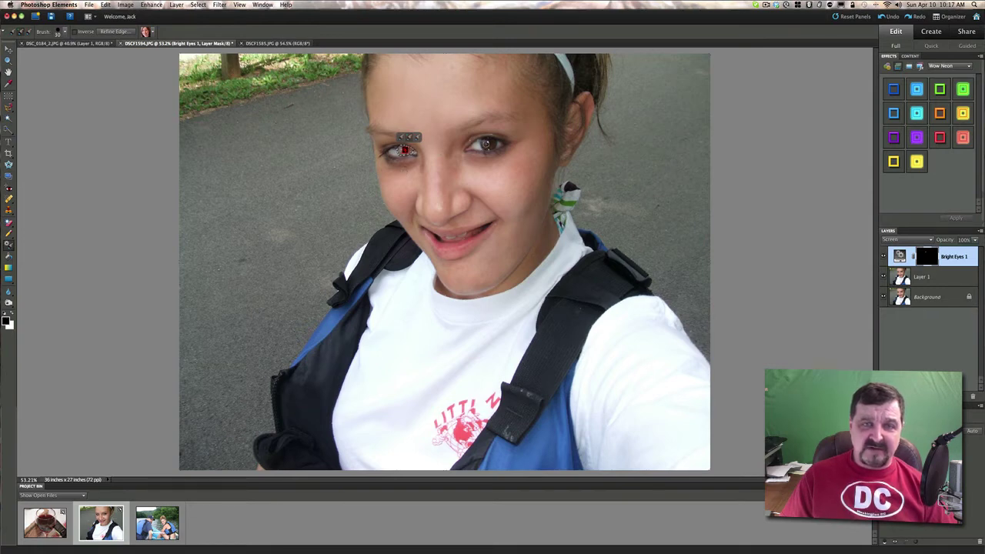
left_click(485, 144)
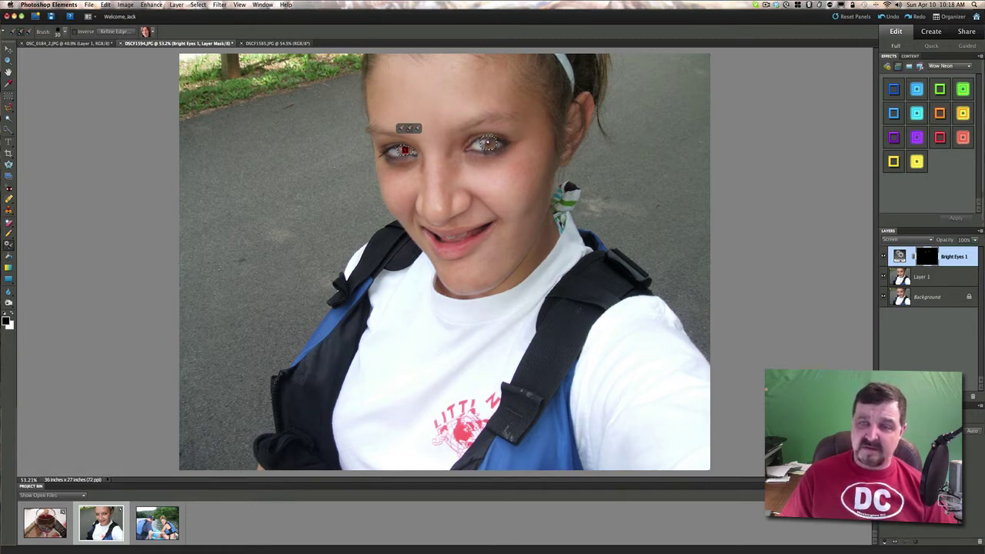
left_click(932, 277)
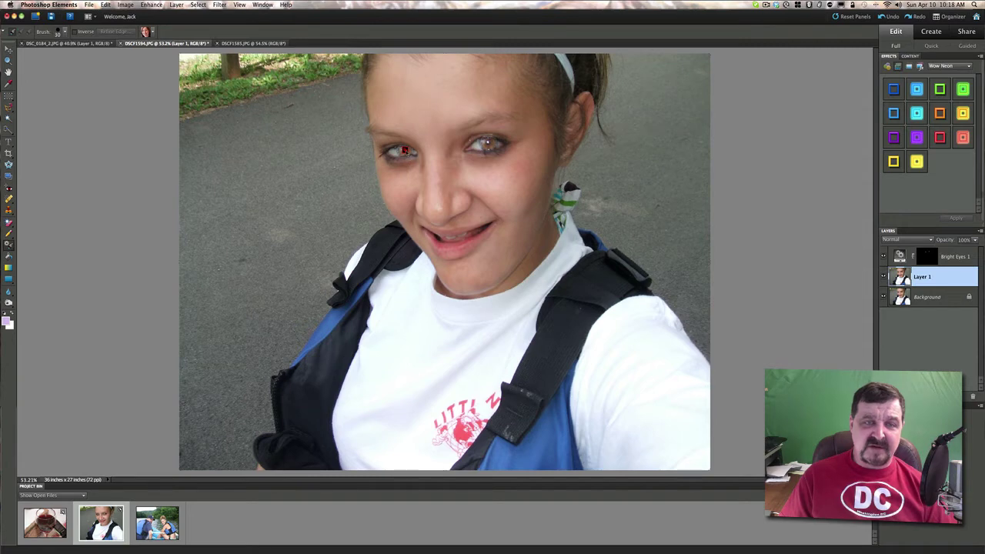
left_click(406, 150)
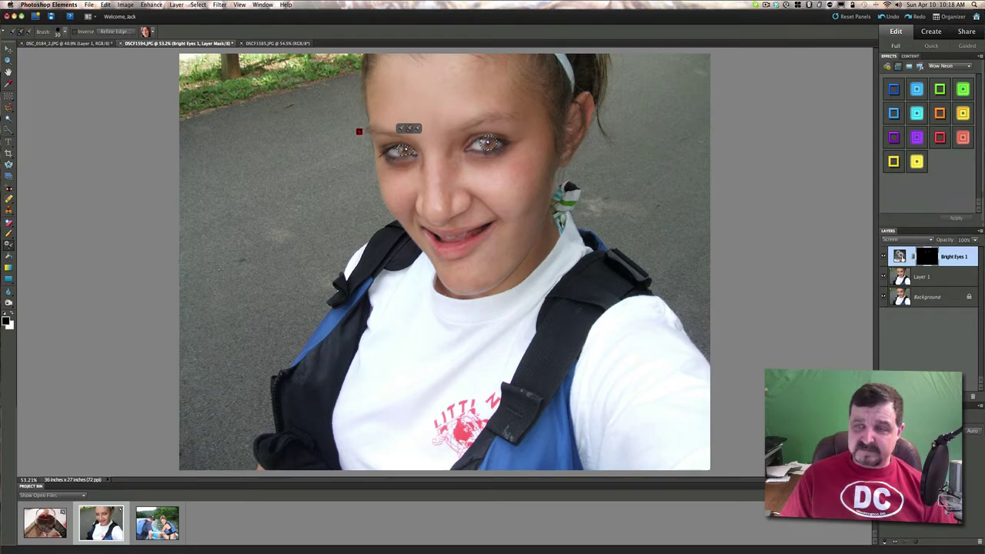
left_click(922, 277)
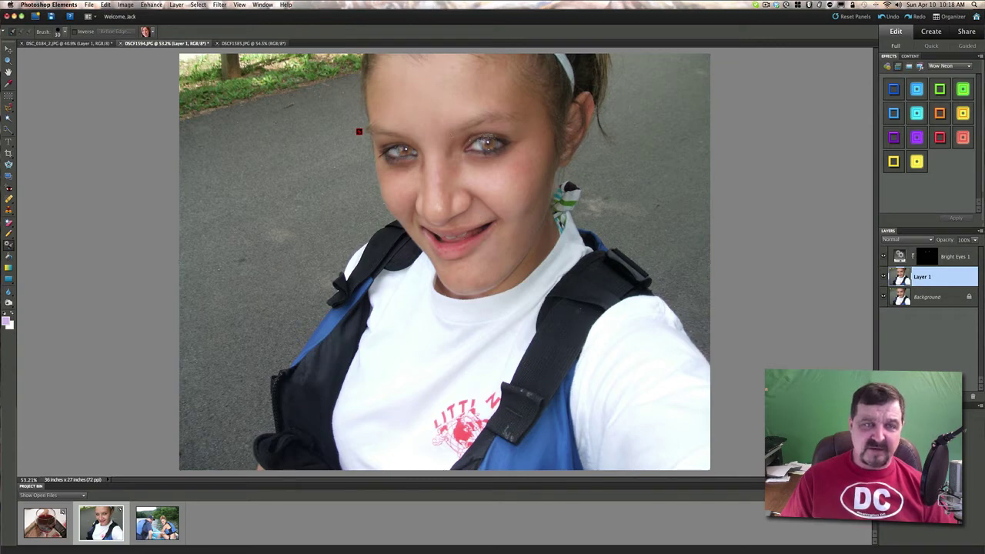
key("super+z")
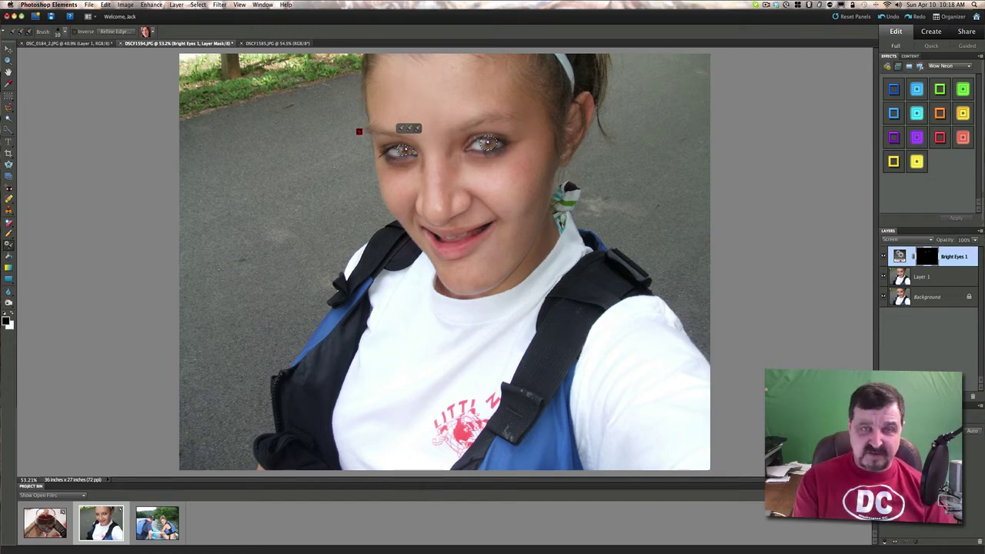
key("bracketright")
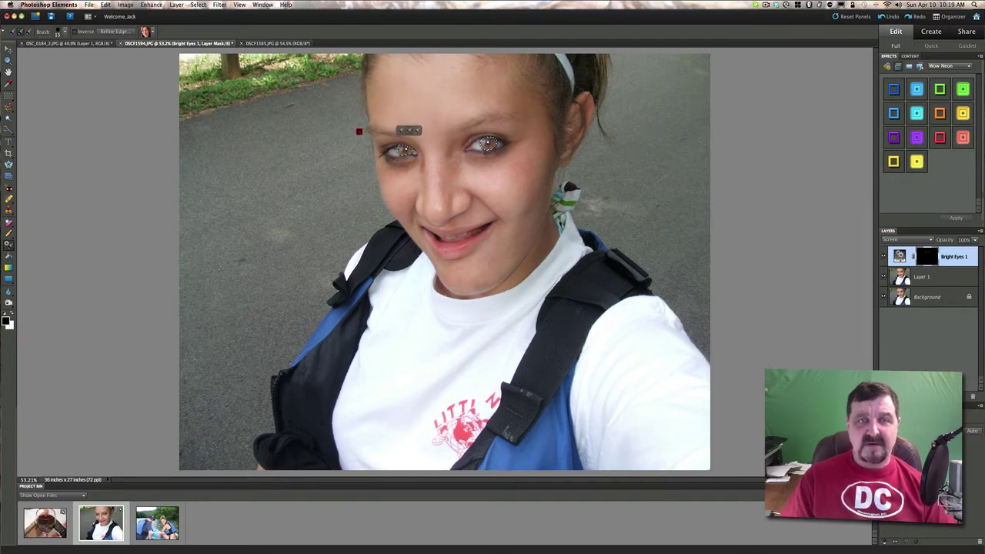
- Select Layer 1, paint the Portrait Lipstick effect over the upper and lower lips, and deselect
left_click(937, 277)
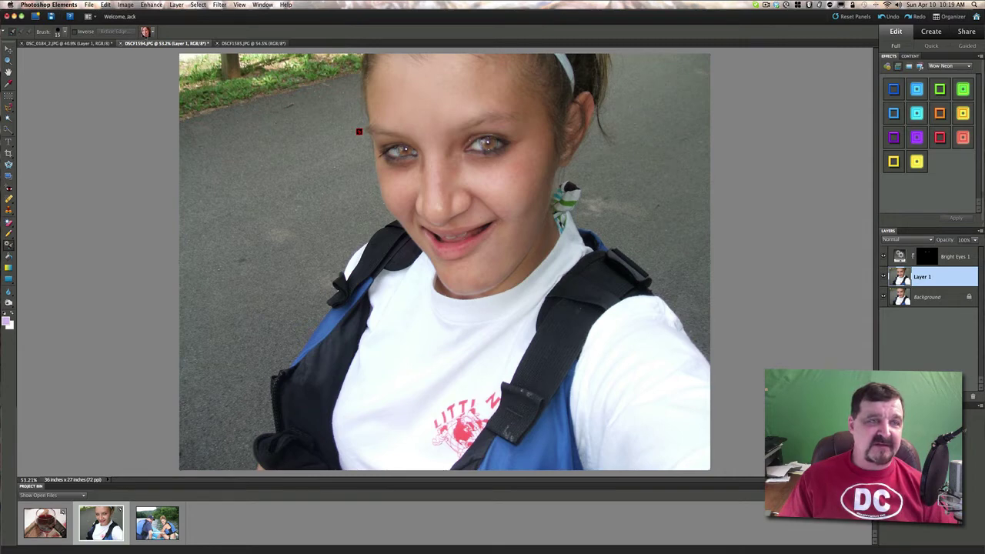
left_click(152, 31)
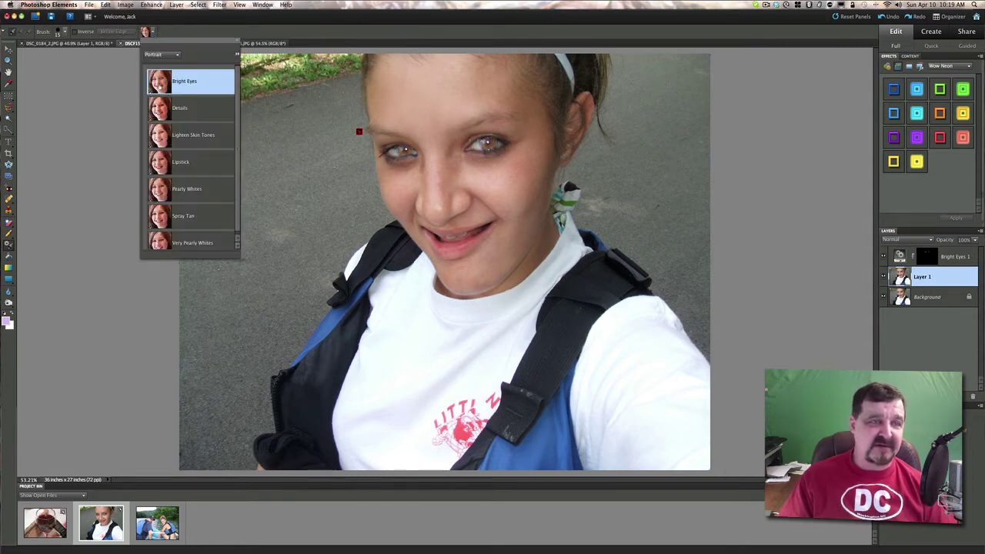
left_click(168, 162)
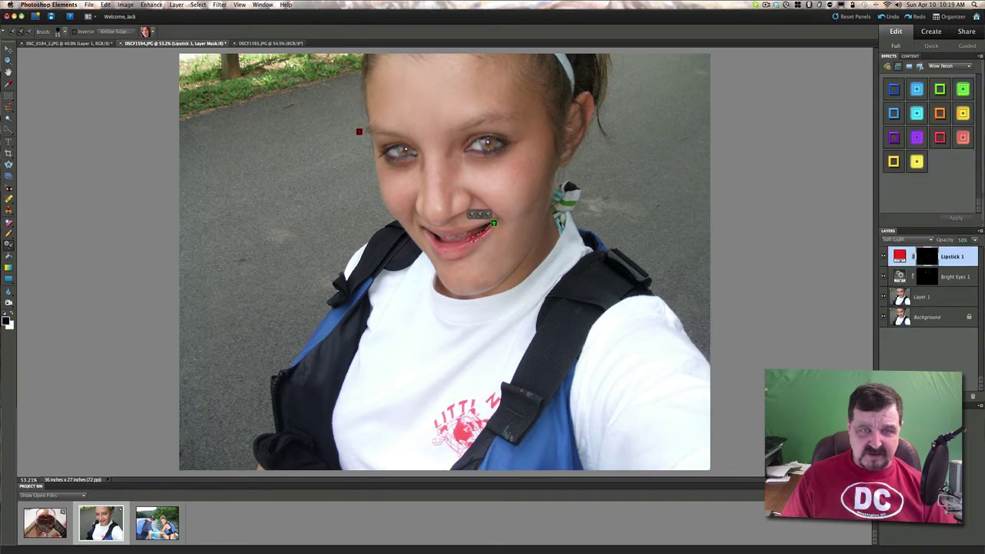
mouse_move(479, 242)
left_mouse_down()
mouse_move(463, 256)
mouse_move(446, 251)
mouse_move(454, 253)
left_mouse_up()
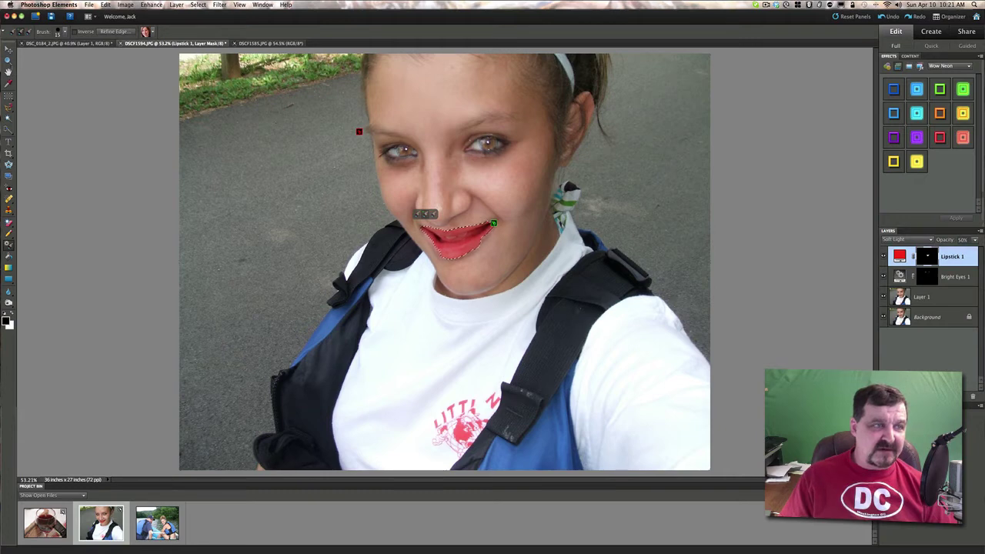
key("super+d")
- Select the Bright Eyes 1 layer and switch its Smart Brush preset to Lipstick
key("z")
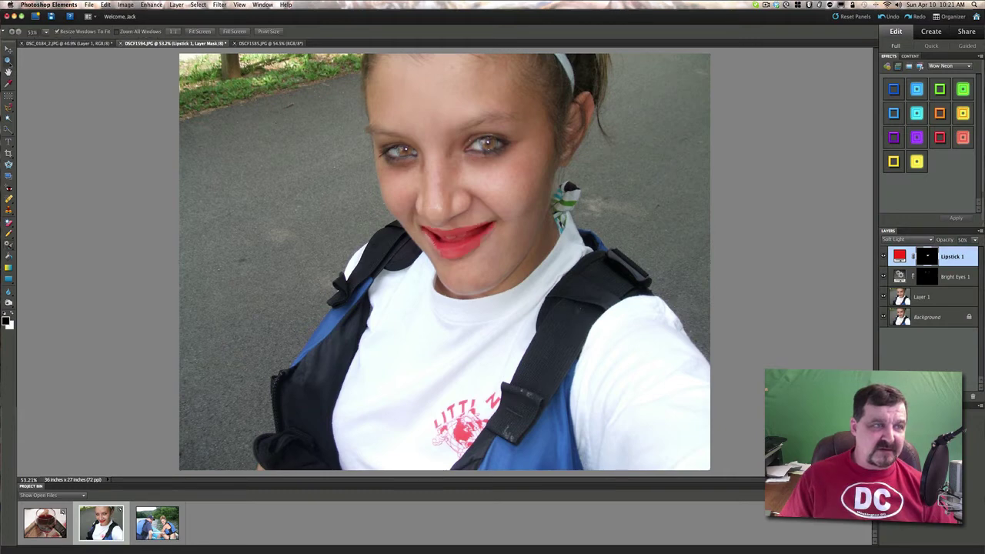
left_click(431, 239)
left_click(452, 266)
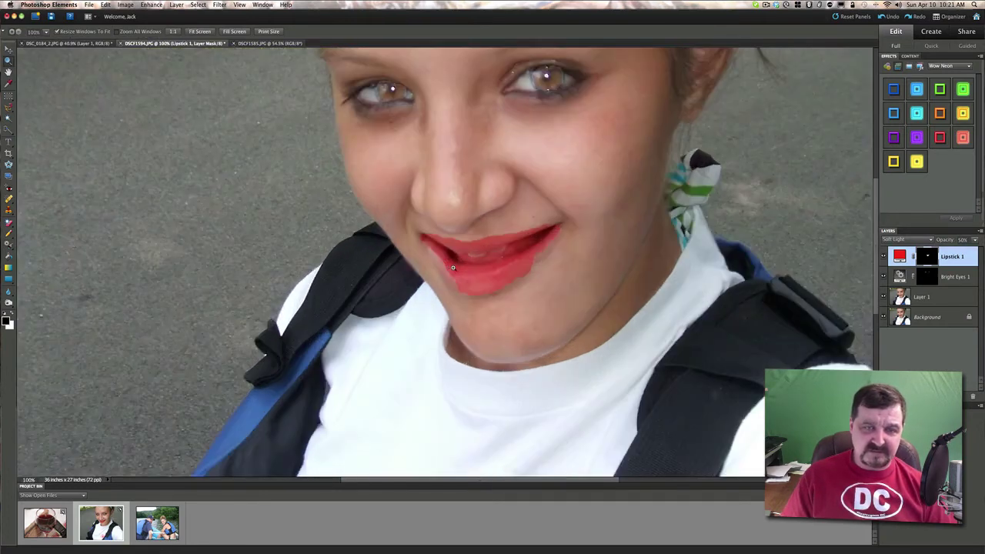
left_click(453, 268)
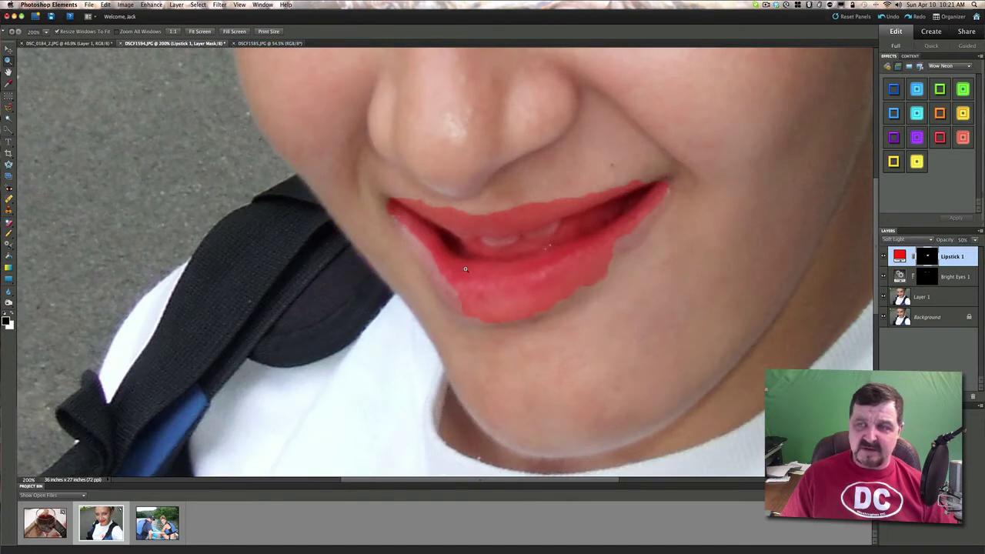
left_click(924, 278)
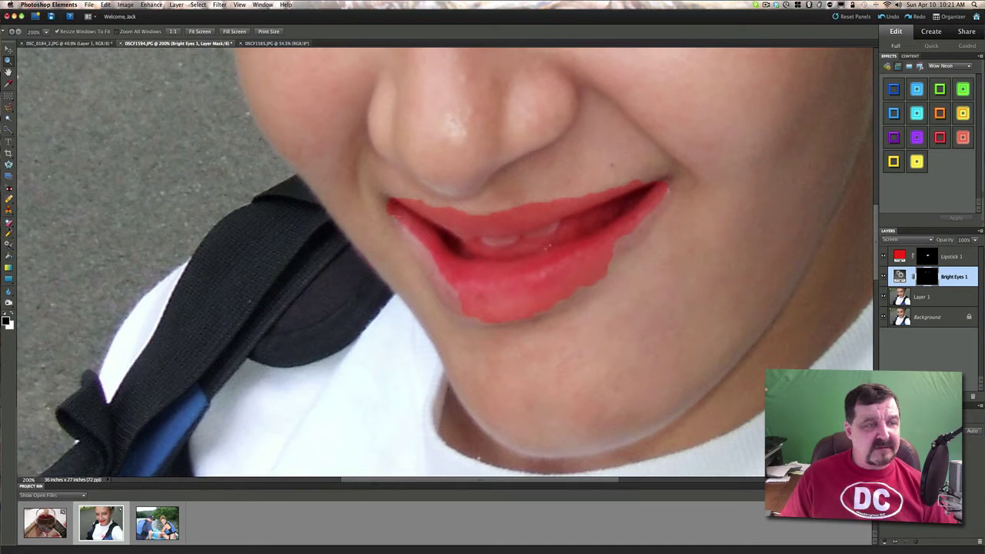
key("f")
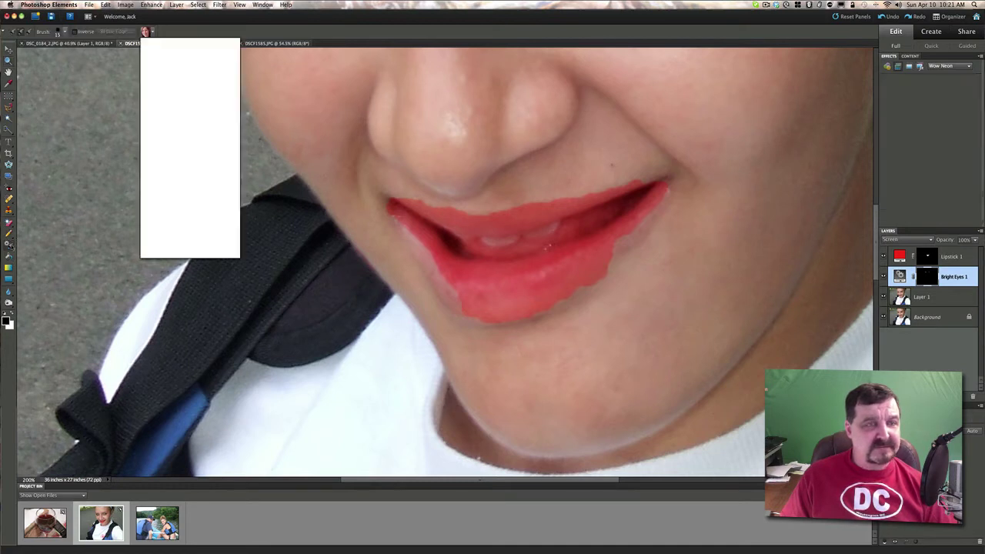
left_click(205, 166)
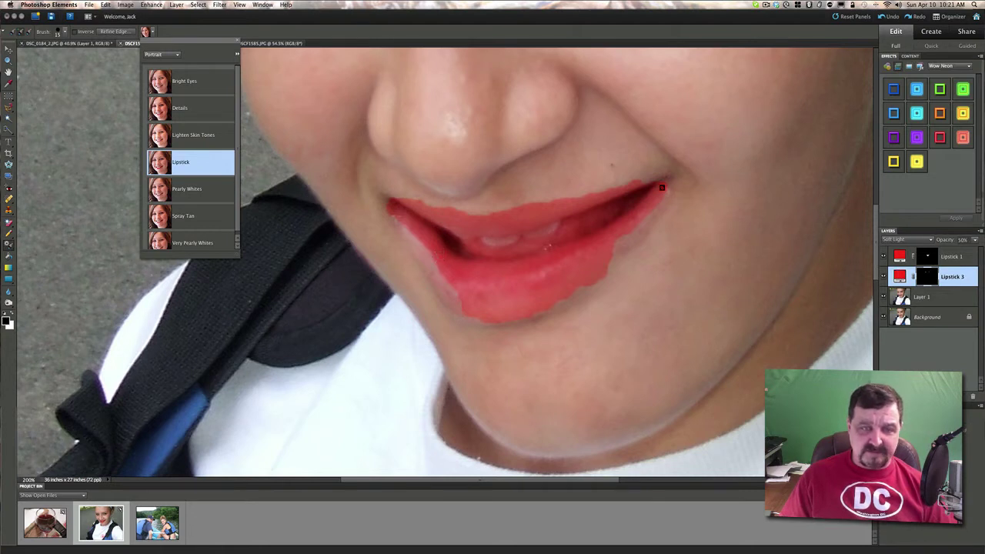
left_click(661, 187)
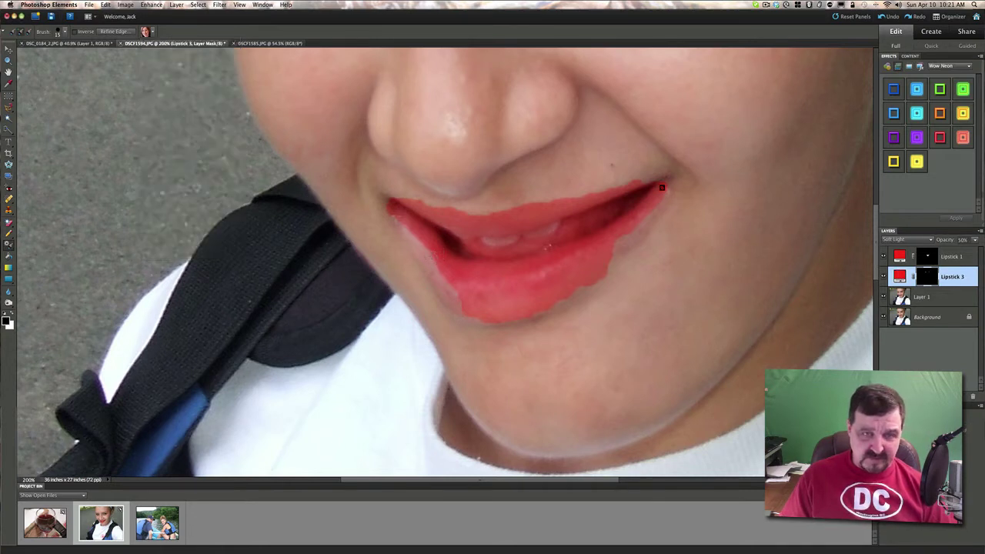
- Paint the lipstick effect over the uncovered mouth corner on the backpack-strap side and along the lower lip's outer edge
left_click(426, 252)
left_click_drag(425, 250, 395, 212)
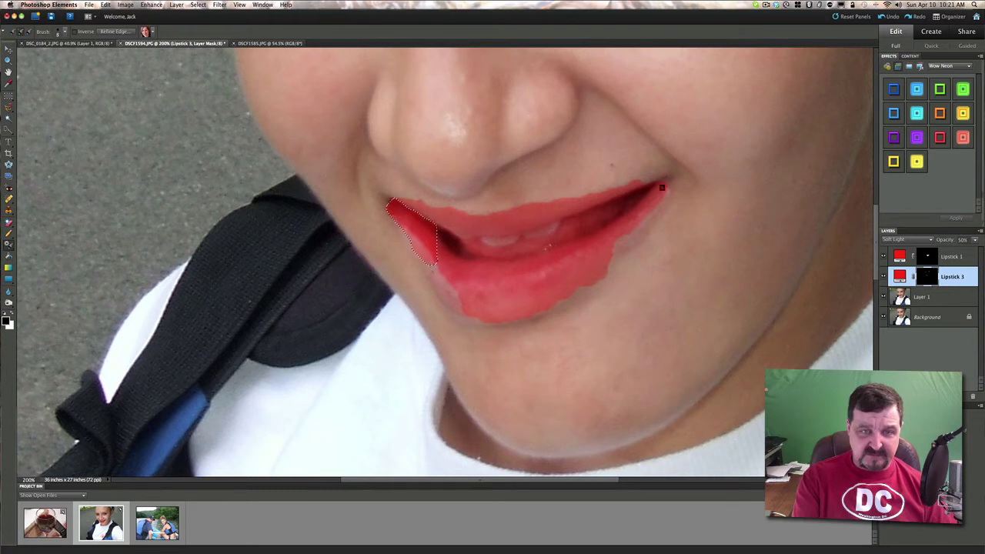
left_click(388, 254)
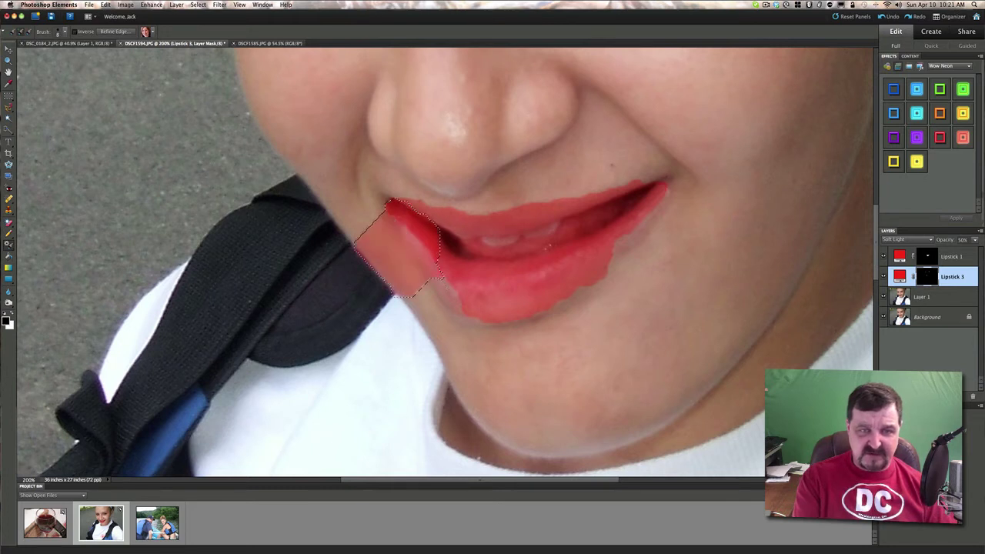
left_click(442, 300)
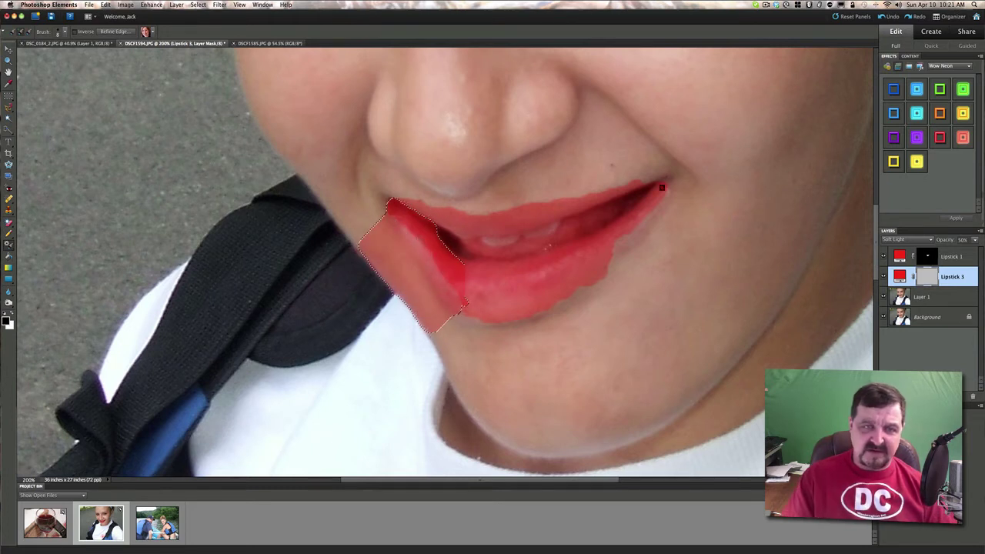
- Undo the last lipstick edits and subtract the teeth and mouth opening from the Lipstick 1 mask
key("ctrl+z")
key("ctrl+z")
key("ctrl+z")
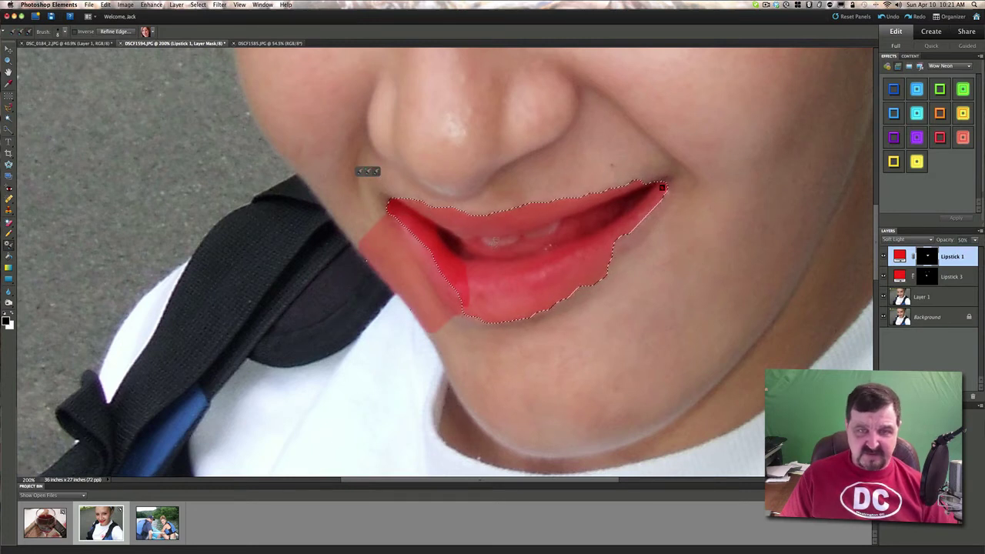
left_click_drag(490, 243, 448, 232)
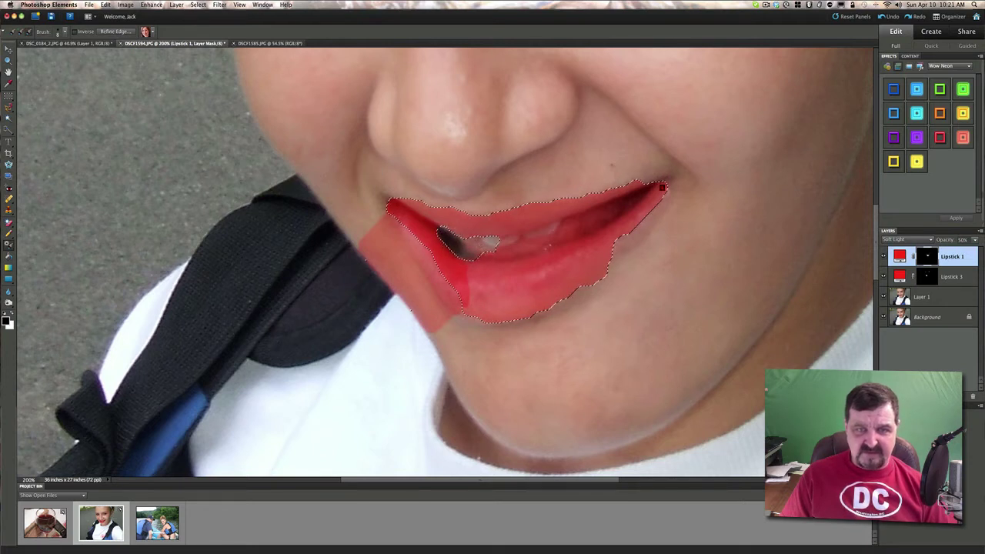
left_click_drag(450, 234, 524, 238)
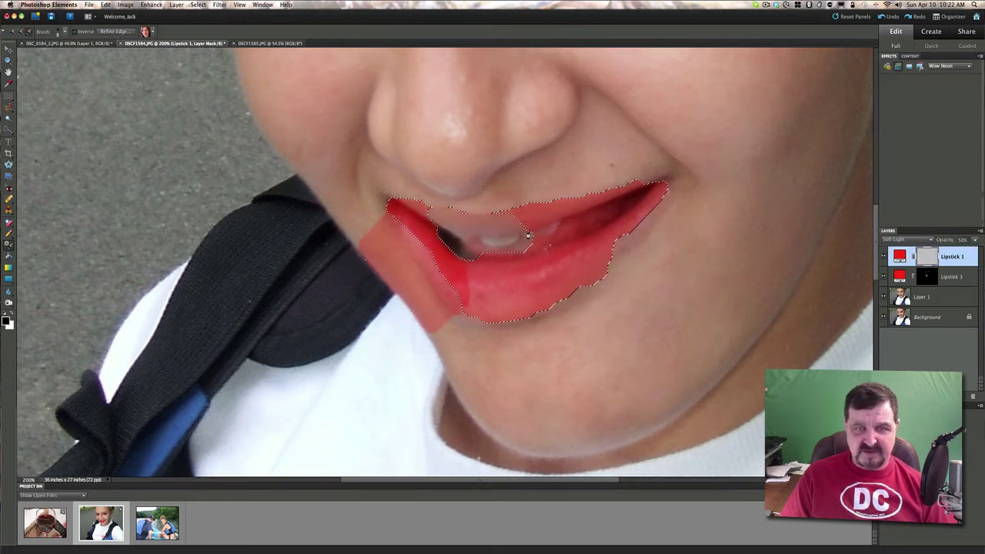
left_click_drag(516, 244, 560, 230)
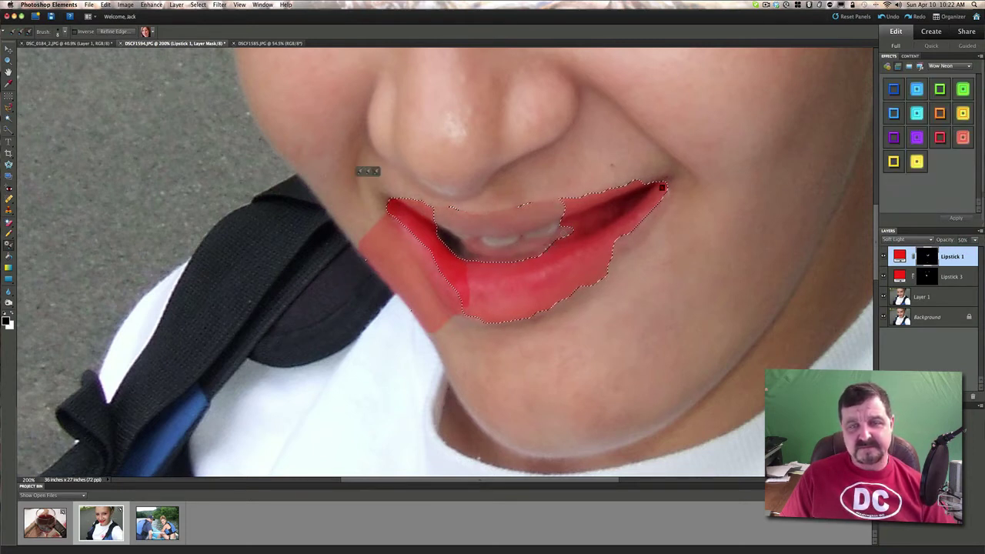
- Fit the photo on screen and subtract the lips from the Lipstick 1 mask
left_click(240, 5)
left_click(260, 41)
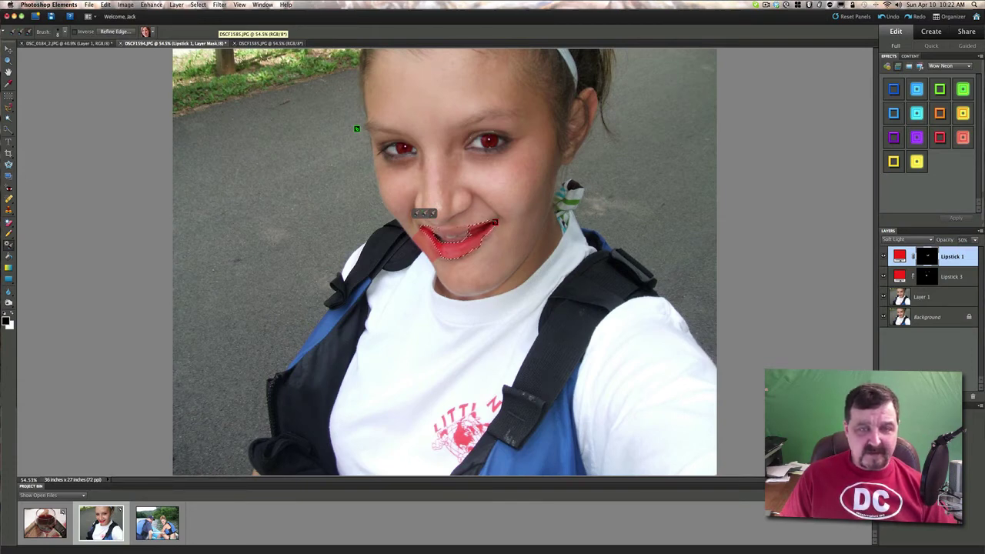
left_click(470, 233)
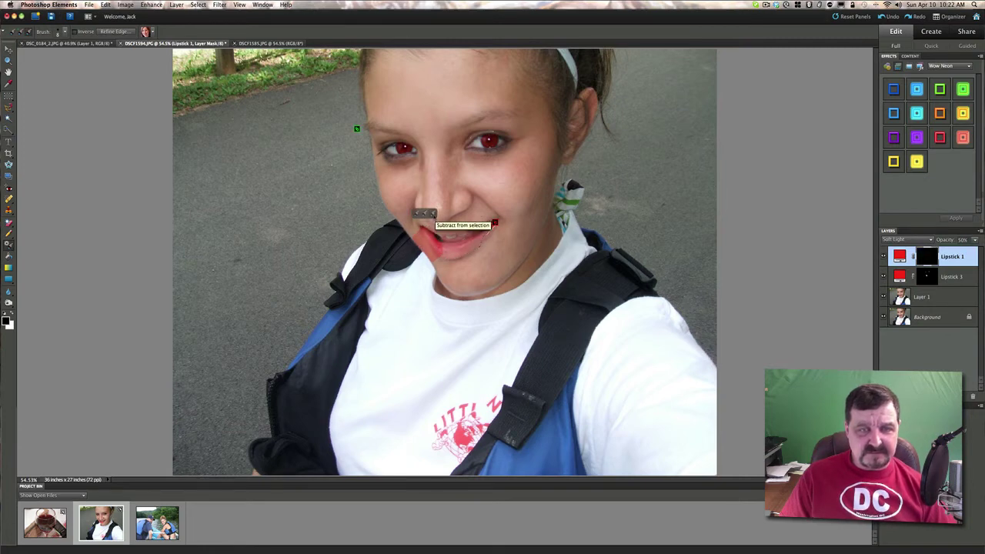
left_click_drag(489, 231, 493, 225)
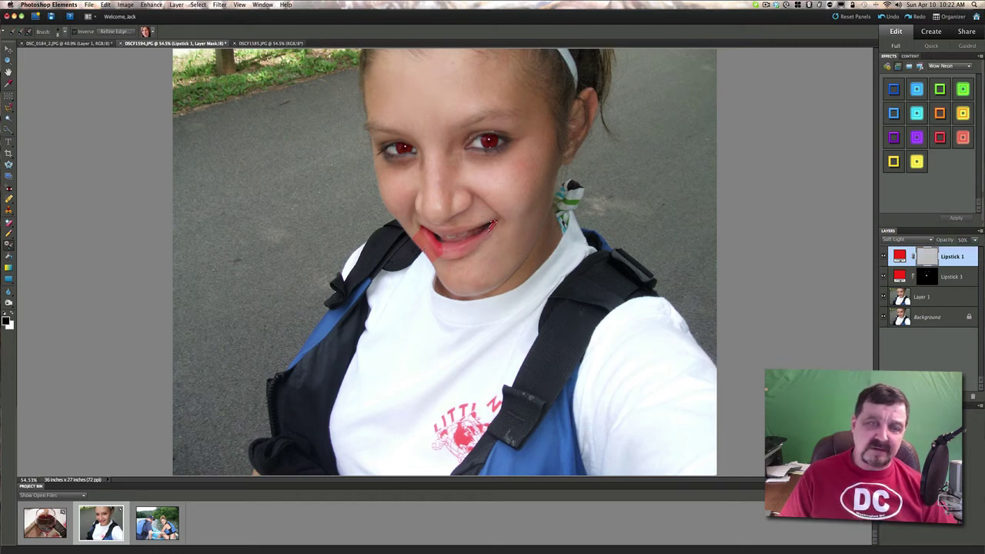
- Delete the Lipstick 3 layer
left_click(953, 276)
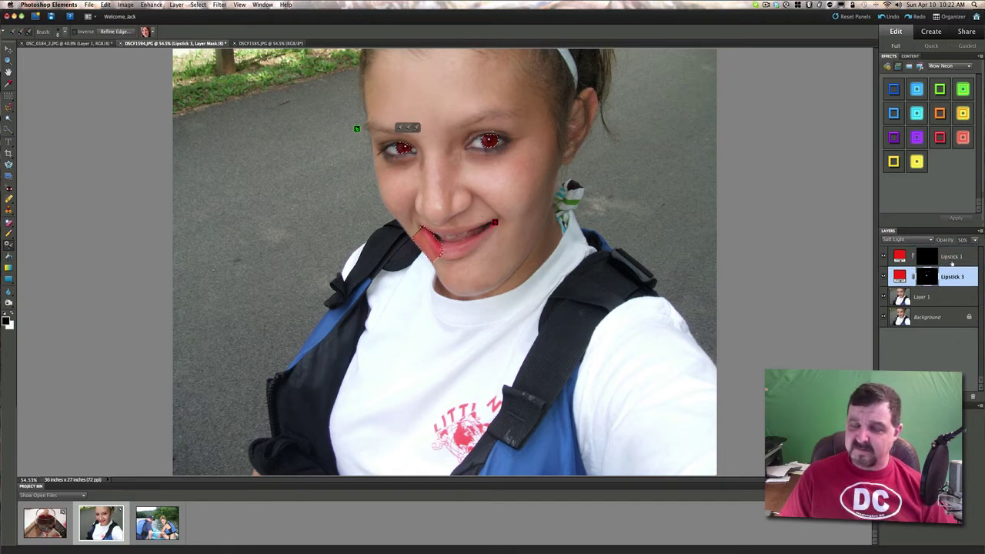
right_click(951, 274)
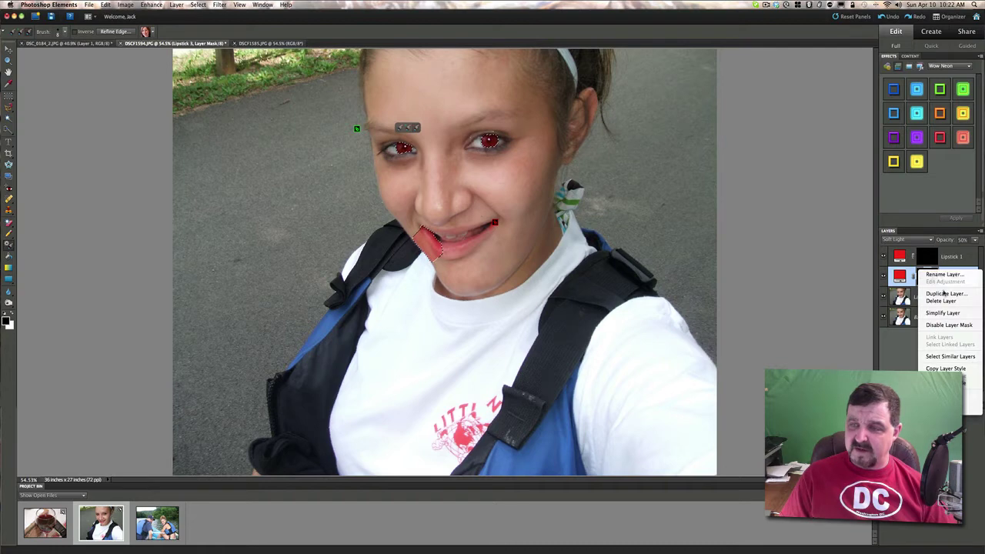
left_click(941, 300)
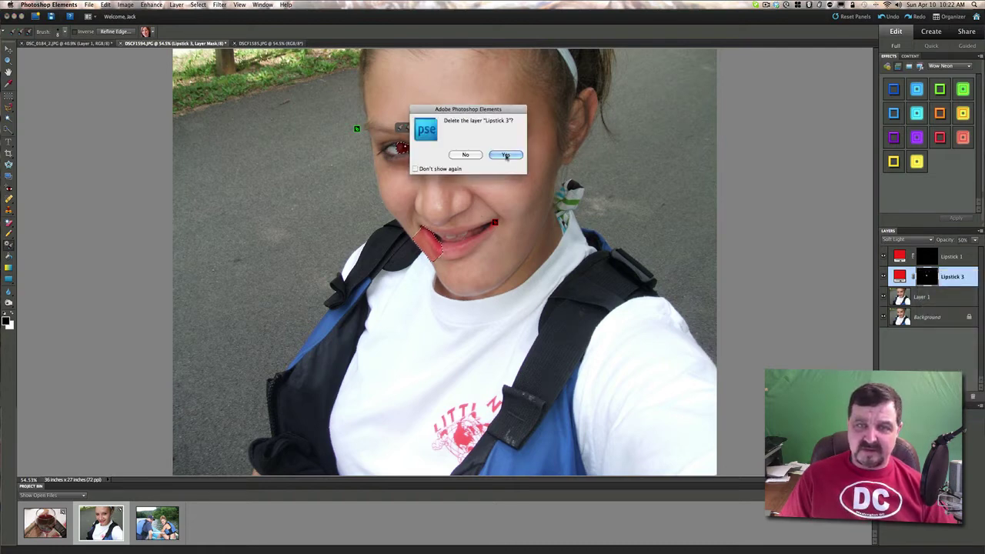
left_click(506, 155)
- On Lipstick 1, repaint the effect over both lips and subtract the mouth opening and surrounding skin from its mask
key("alt+bracketright")
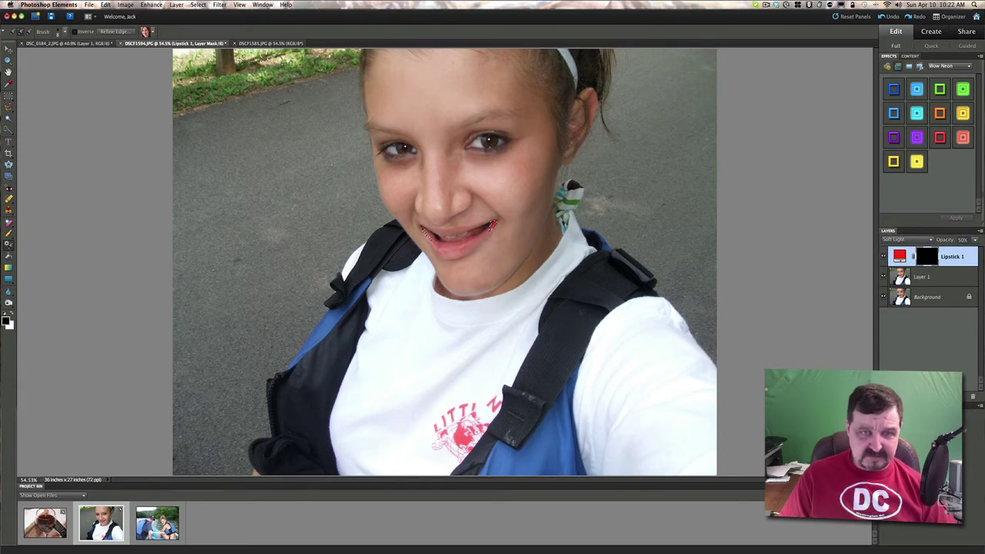
mouse_move(419, 232)
left_mouse_down()
mouse_move(454, 254)
mouse_move(495, 224)
mouse_move(446, 235)
mouse_move(431, 227)
mouse_move(495, 223)
left_mouse_up()
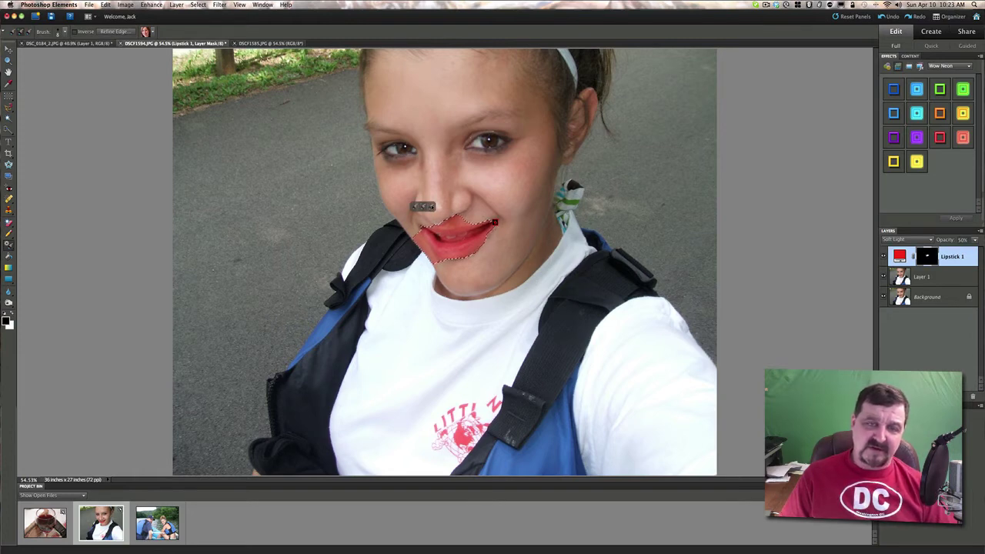
left_click_drag(495, 223, 496, 223)
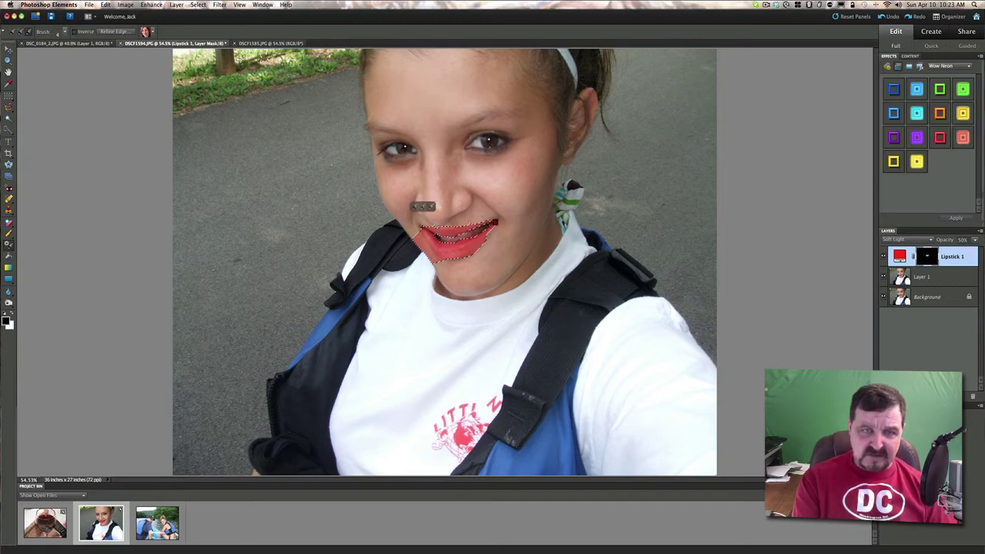
mouse_move(423, 244)
left_mouse_down()
mouse_move(432, 258)
mouse_move(431, 240)
left_mouse_up()
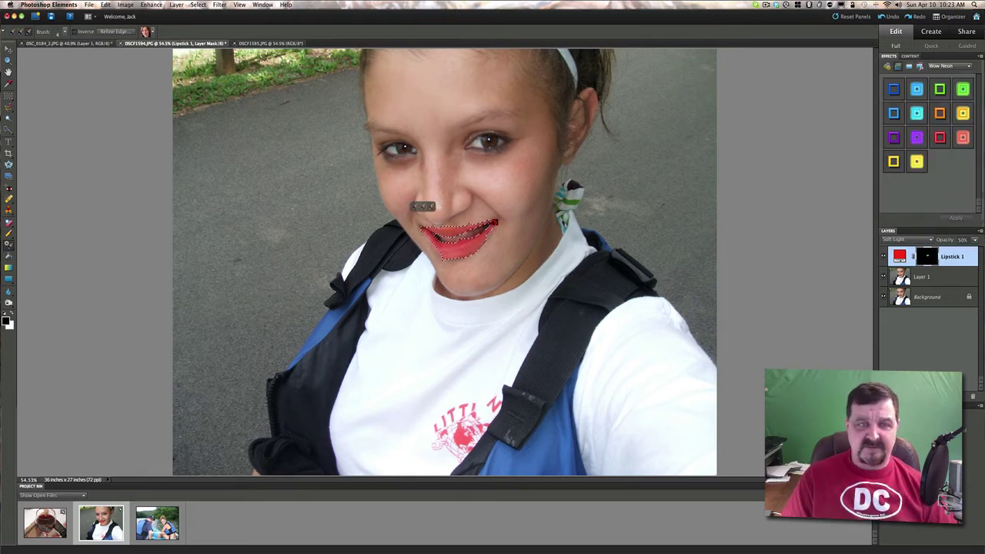
- Deselect, move the Lipstick 1 effect pin from the mouth corner to beside the earring, and reselect Layer 1
left_click(926, 277)
key("ctrl+d")
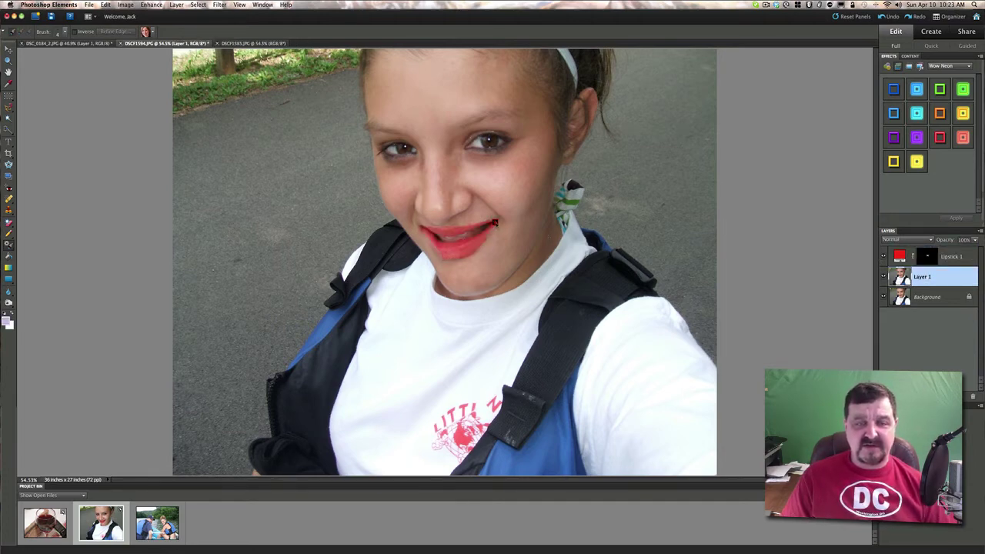
left_click(951, 257)
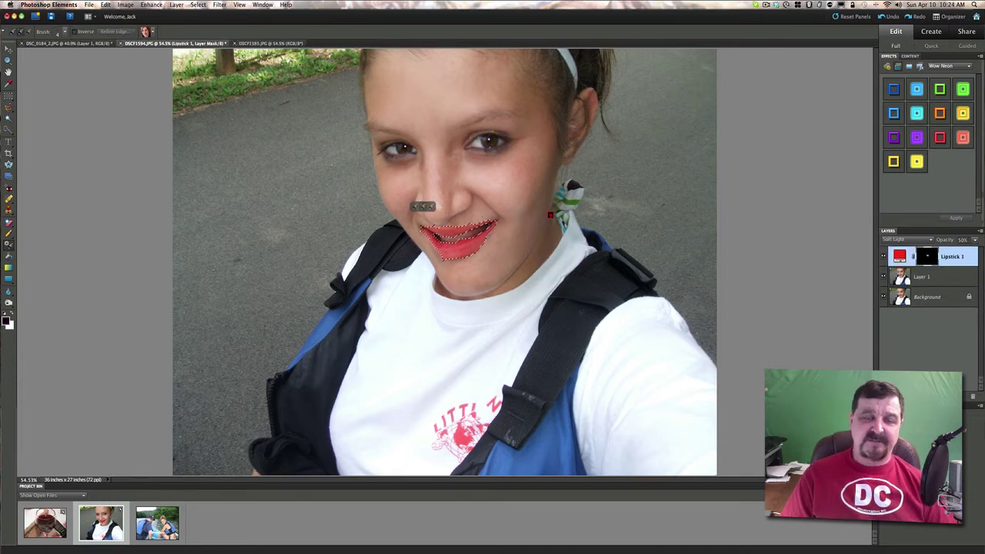
left_click(930, 277)
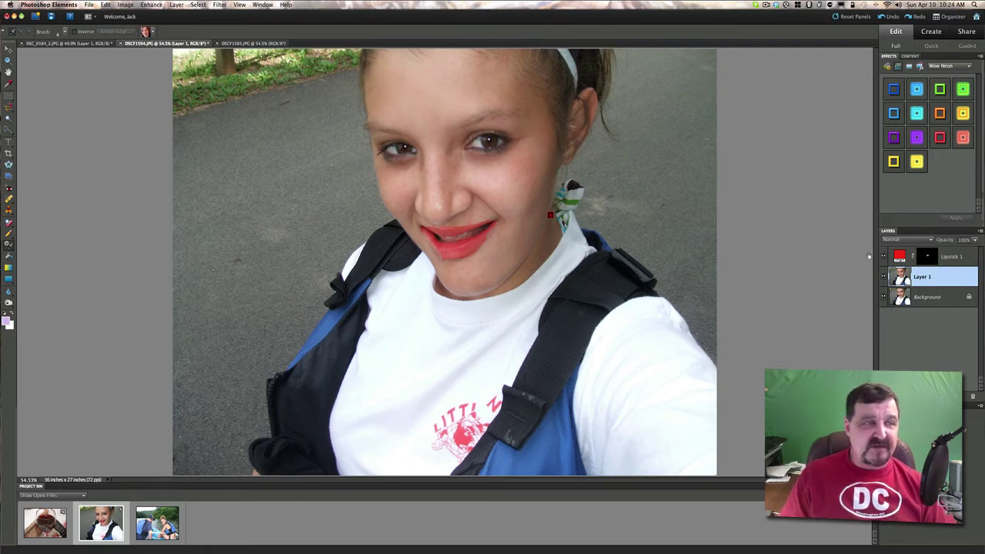
- Choose the Spray Tan portrait effect, set the Smart Brush size to 80 px, and paint it over the face
left_click(146, 31)
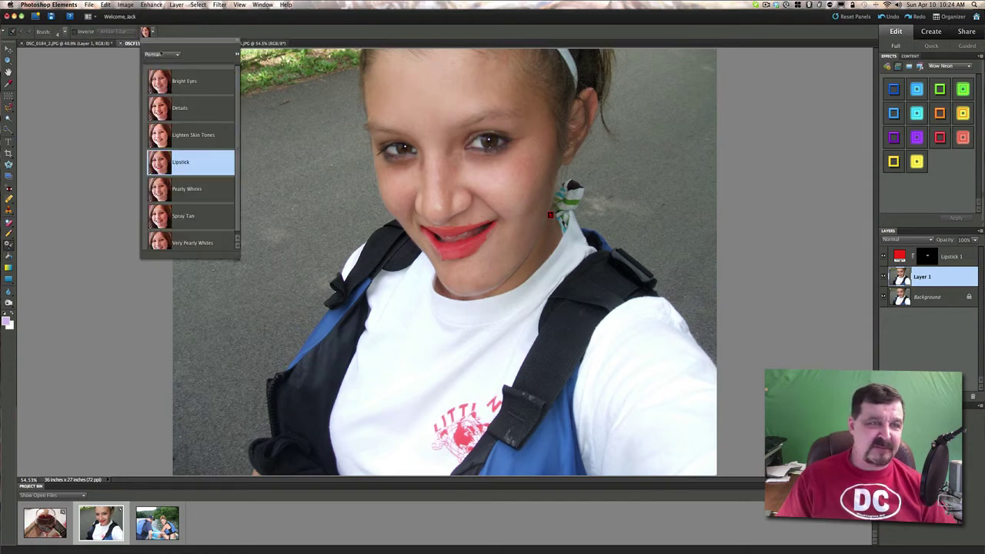
left_click(180, 215)
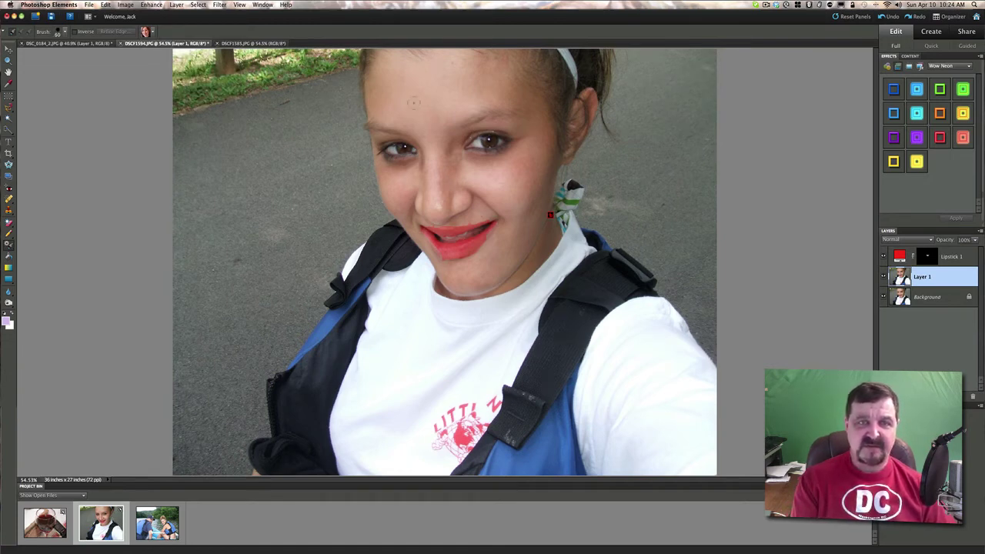
key("bracketright")
key("bracketright")
key("bracketright")
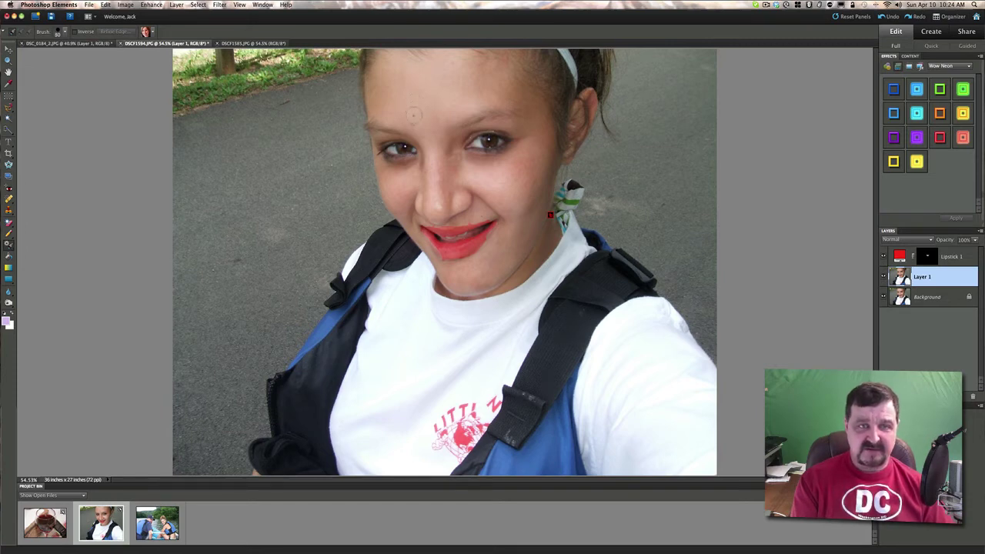
mouse_move(385, 106)
left_mouse_down()
mouse_move(412, 108)
mouse_move(406, 94)
mouse_move(440, 81)
mouse_move(415, 73)
mouse_move(432, 70)
mouse_move(550, 96)
left_mouse_up()
left_click_drag(508, 134, 501, 188)
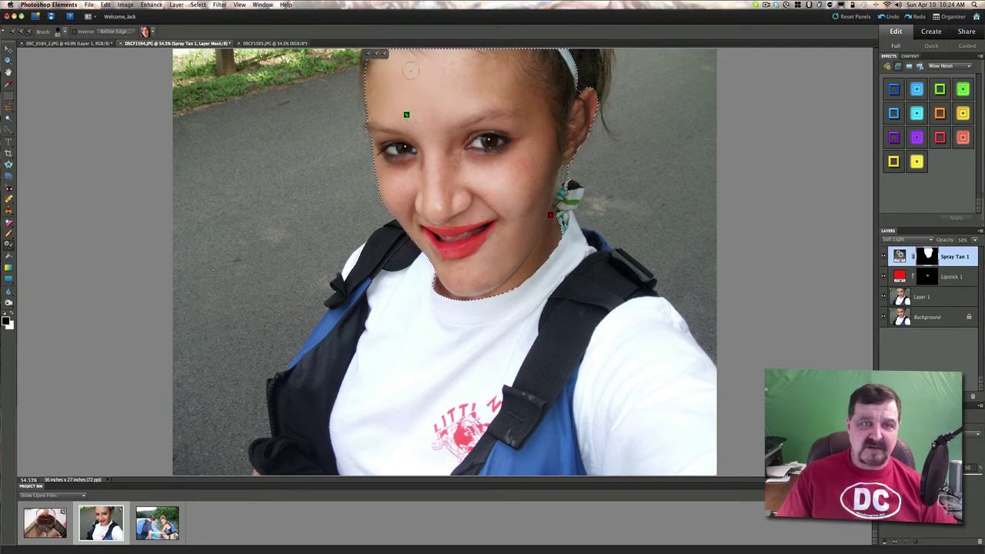
- Reduce the Smart Brush size to 35 px and trim the Spray Tan 1 mask around the earring
key("bracketleft")
key("bracketleft")
key("bracketleft")
key("bracketleft")
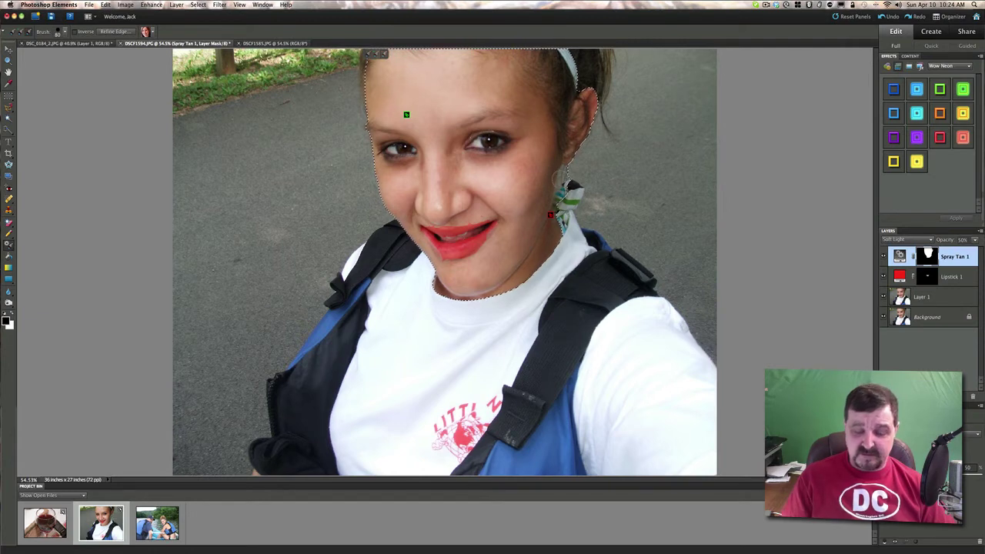
key("bracketleft")
key("bracketleft")
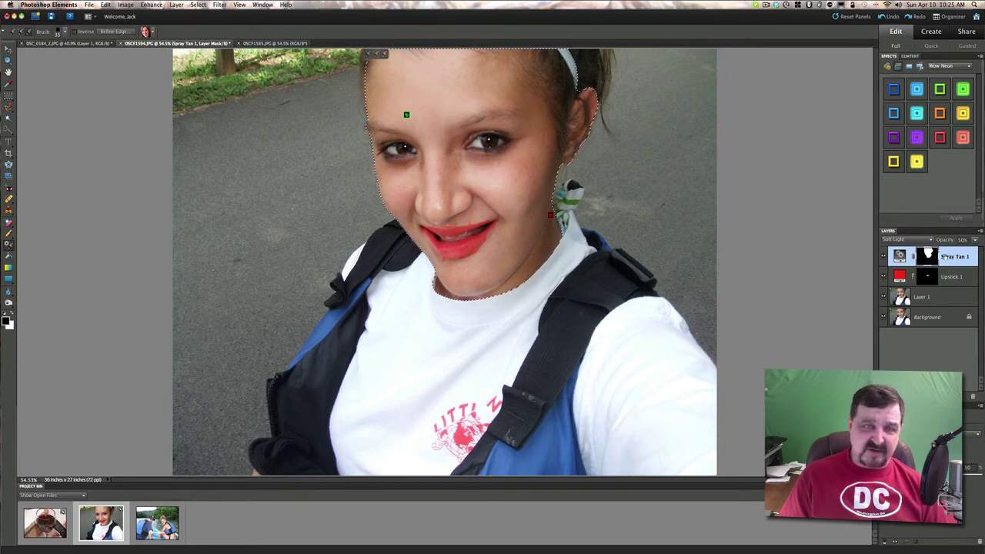
- Select Layer 1 and toggle the Spray Tan 1 layer's visibility to compare the skin tone
left_click(942, 297)
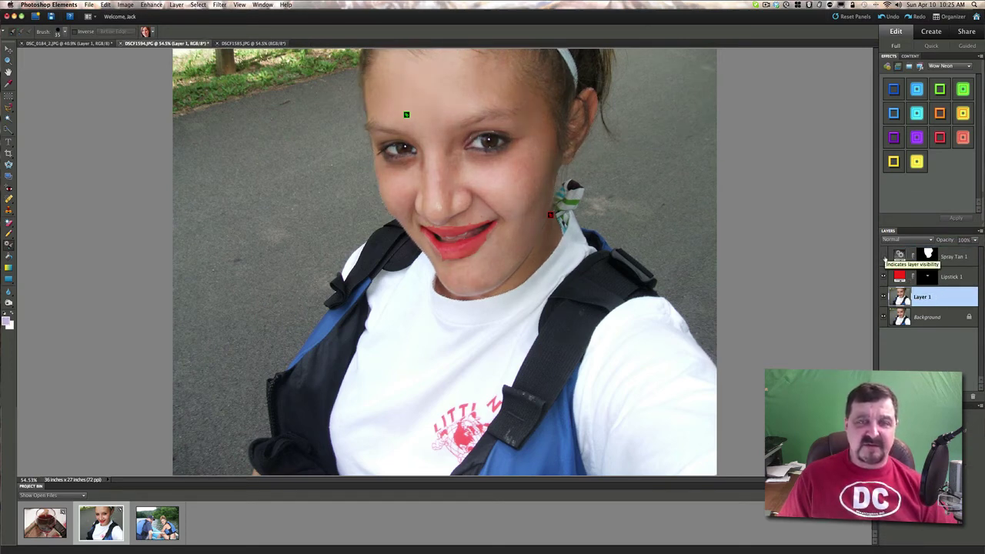
left_click(883, 258)
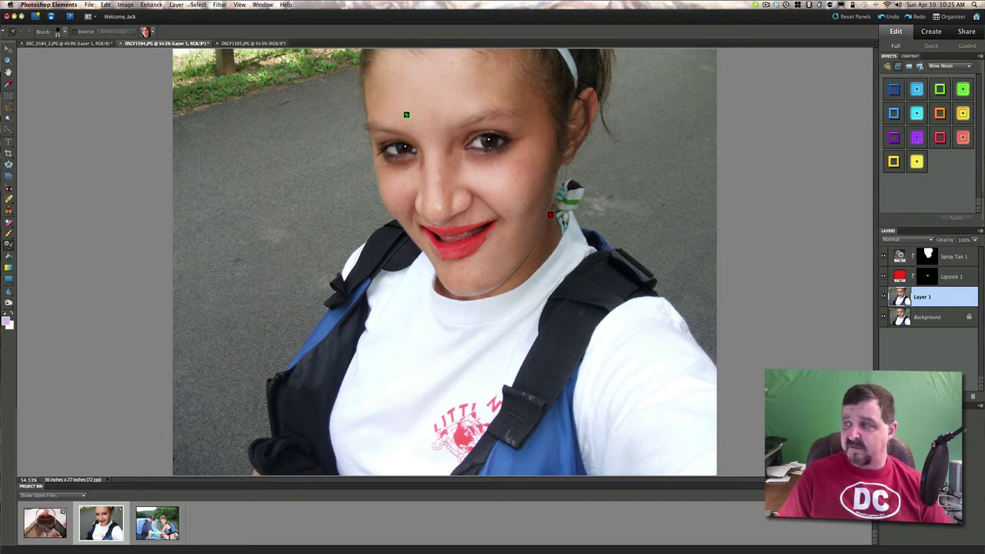
- Switch to the DSCF1585.JPG photo and duplicate its Background layer
key("super+Tab")
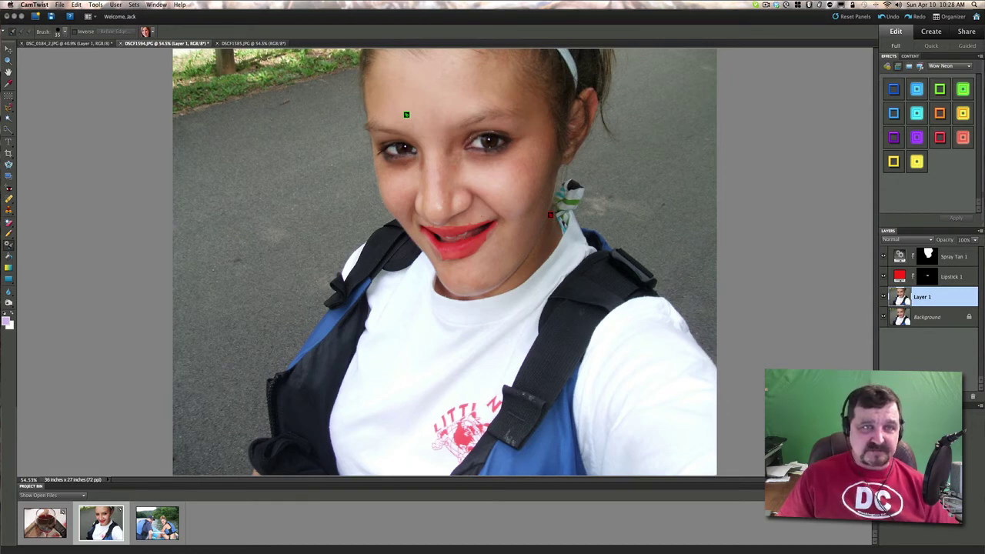
left_click(260, 43)
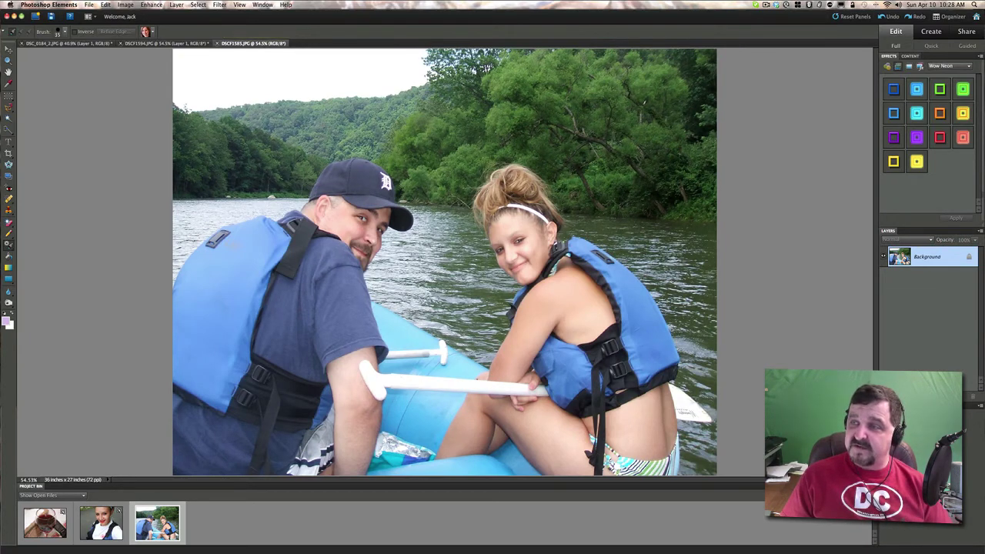
key("super+Tab")
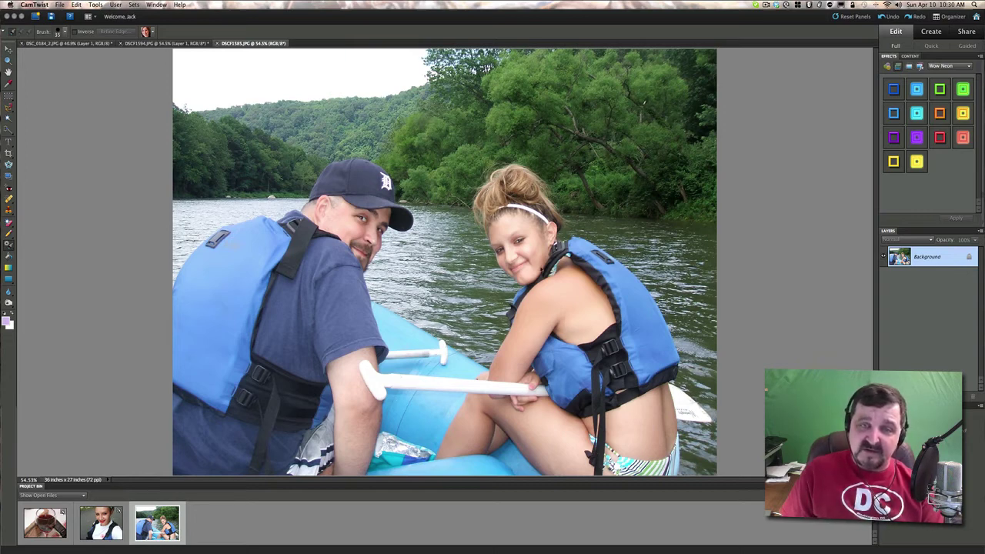
left_click(775, 241)
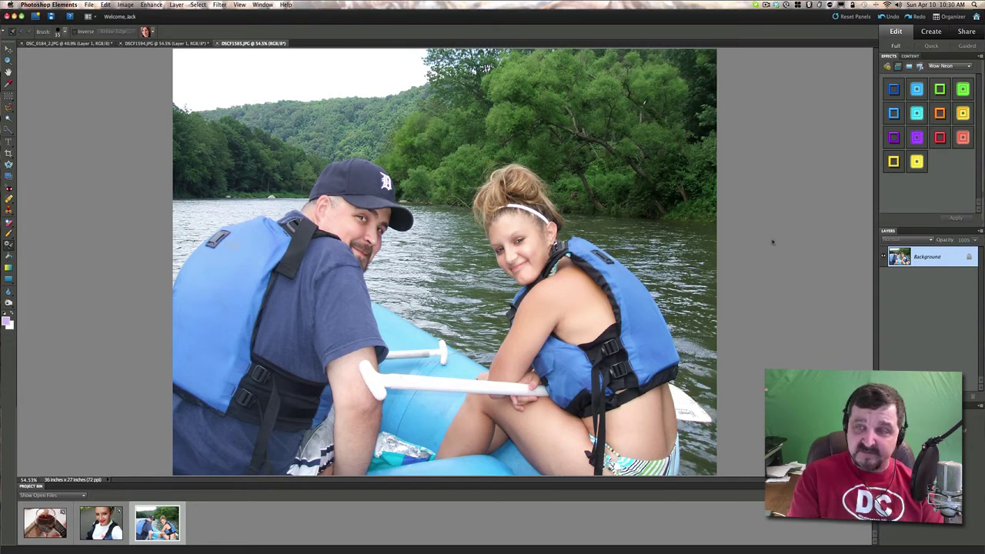
key("super+j")
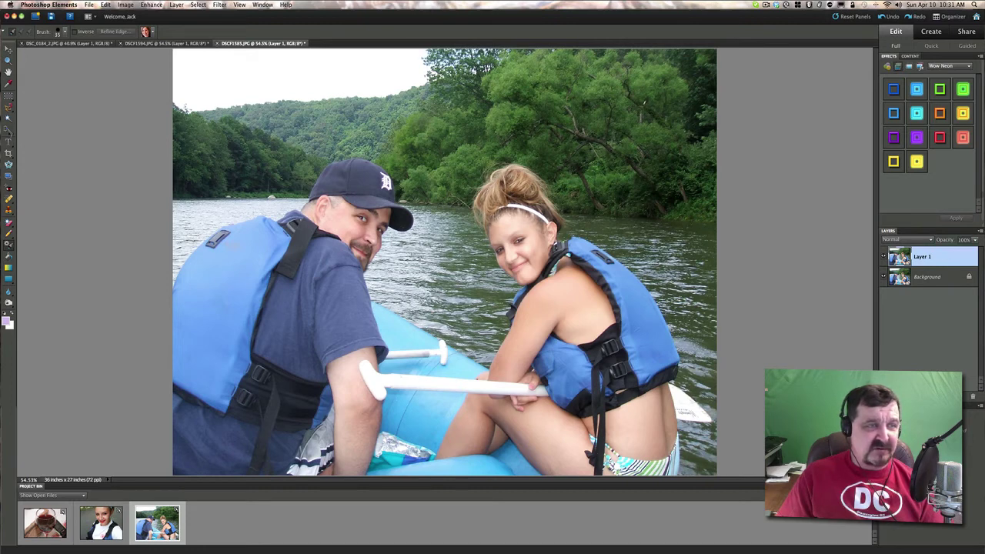
- With the Quick Selection tool, select the man's blue life vest, shoulder strap, shirt, face and cap on Layer 1
left_click(9, 129)
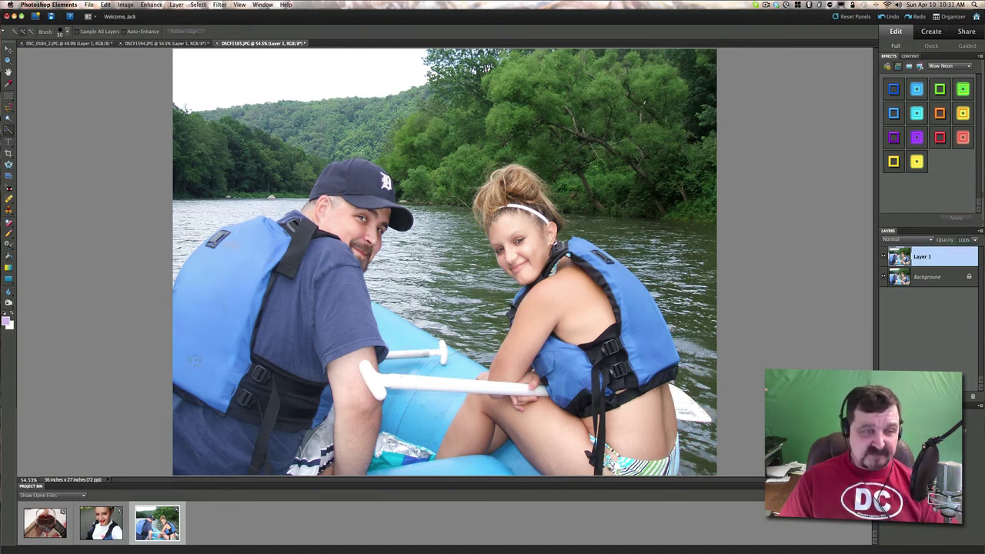
left_click_drag(197, 359, 198, 325)
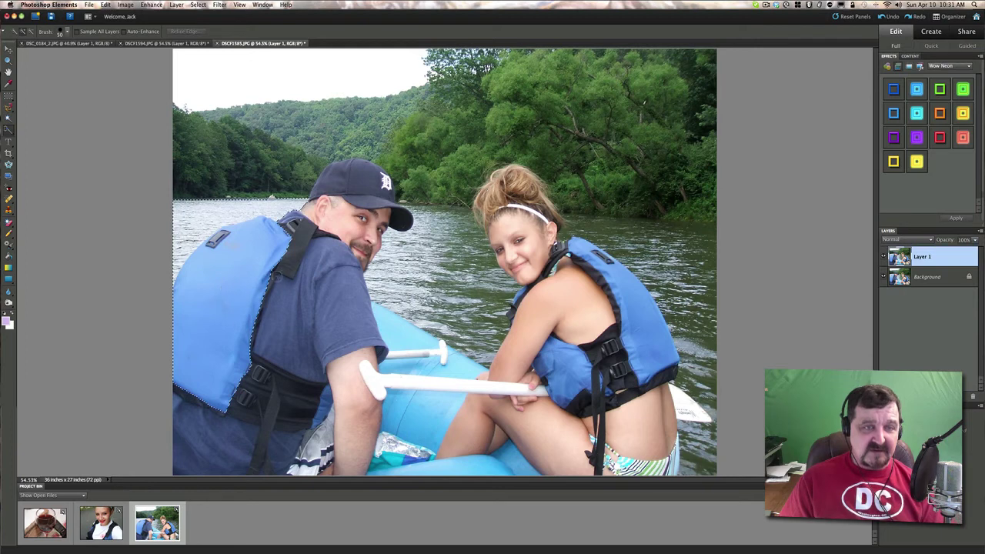
left_click(304, 258)
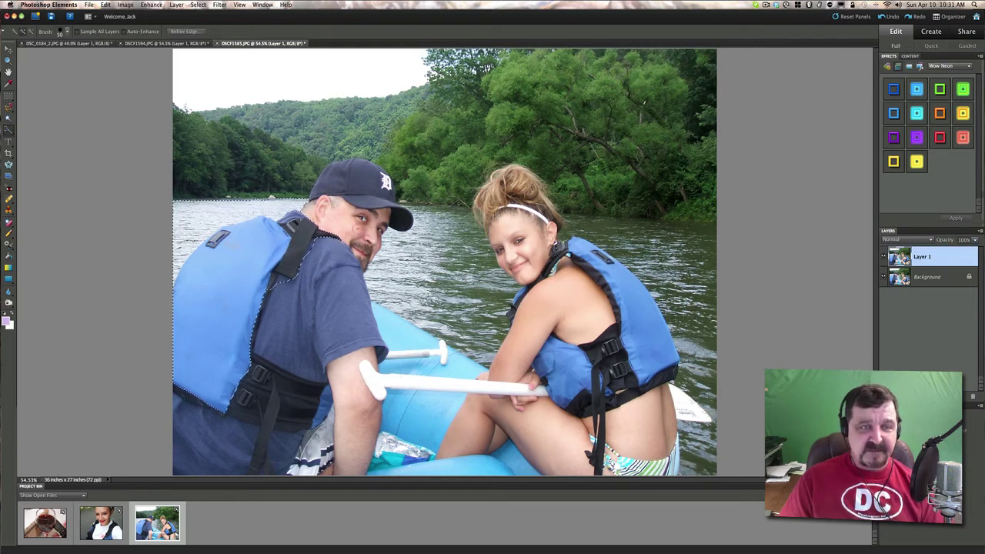
left_click_drag(357, 219, 335, 183)
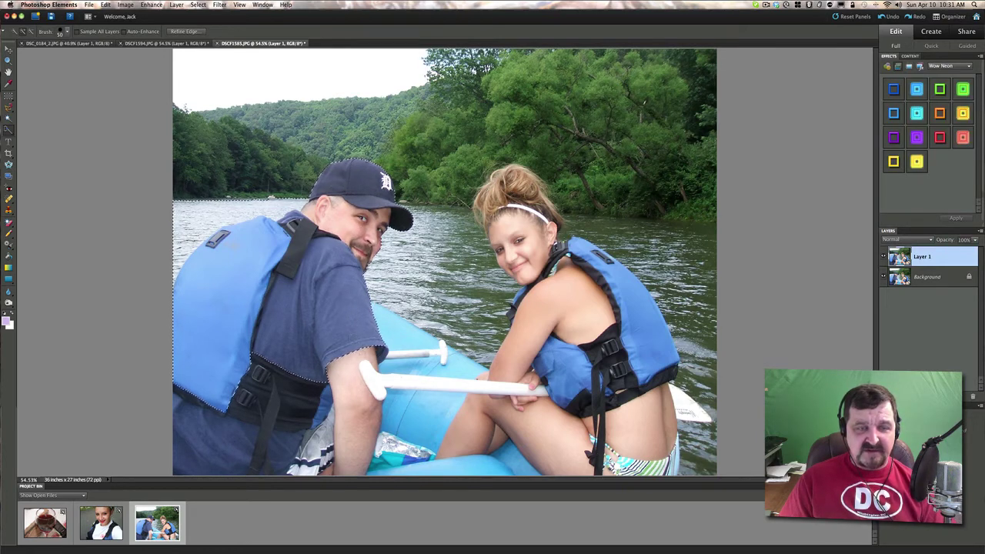
- Extend the selection over the man's arm, the raft, and the woman's body, life vest and face
left_click(360, 398)
left_click_drag(377, 325, 457, 397)
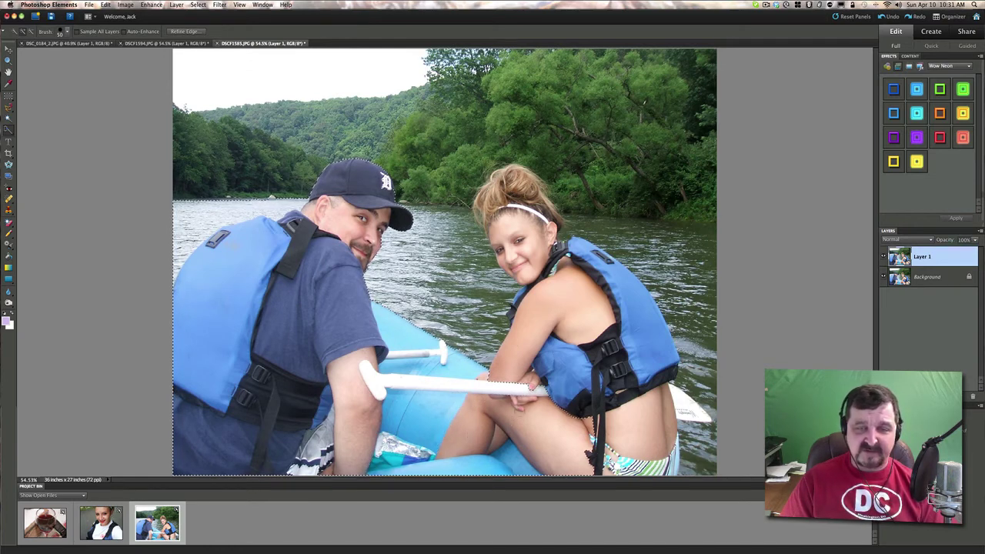
left_click_drag(524, 360, 543, 323)
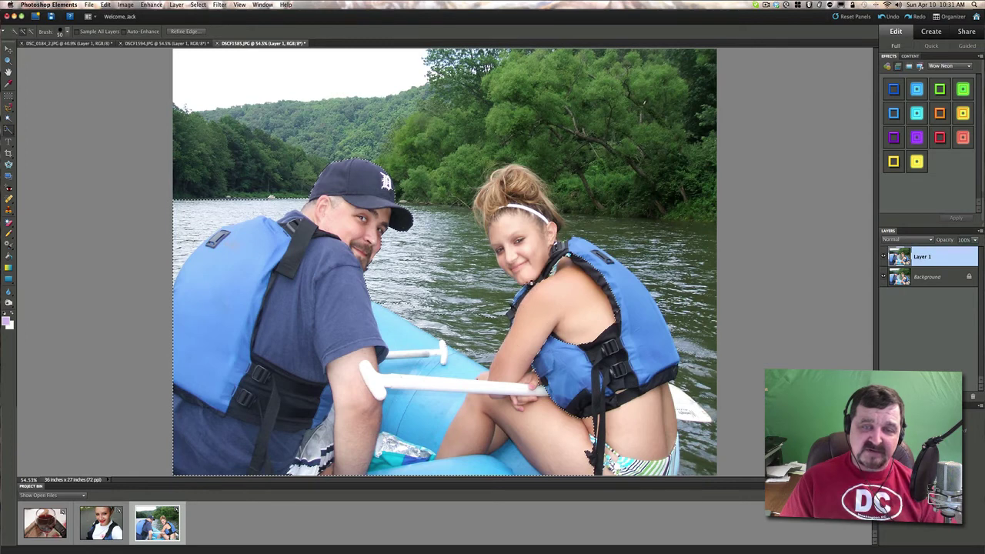
mouse_move(532, 272)
left_mouse_down()
mouse_move(517, 228)
mouse_move(498, 226)
left_mouse_up()
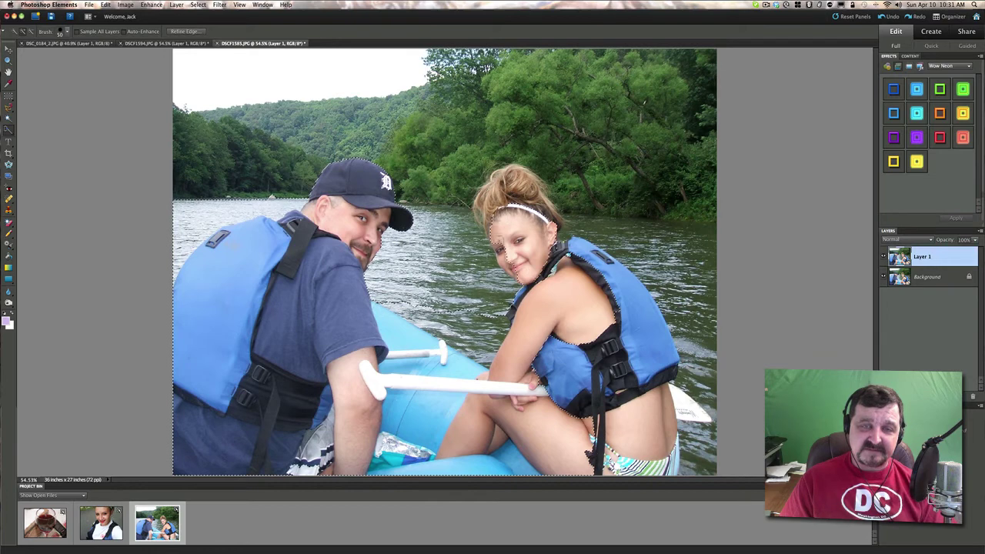
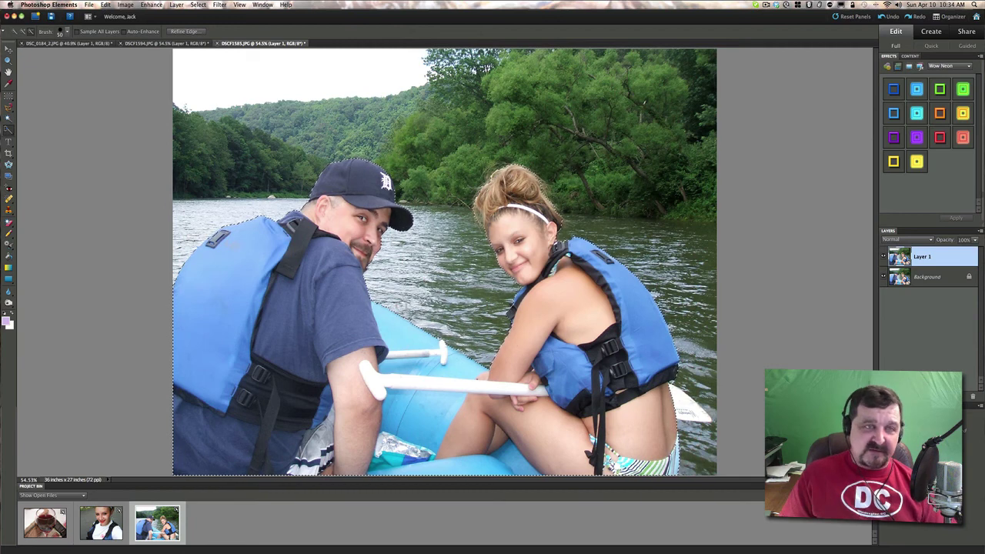
left_click(201, 5)
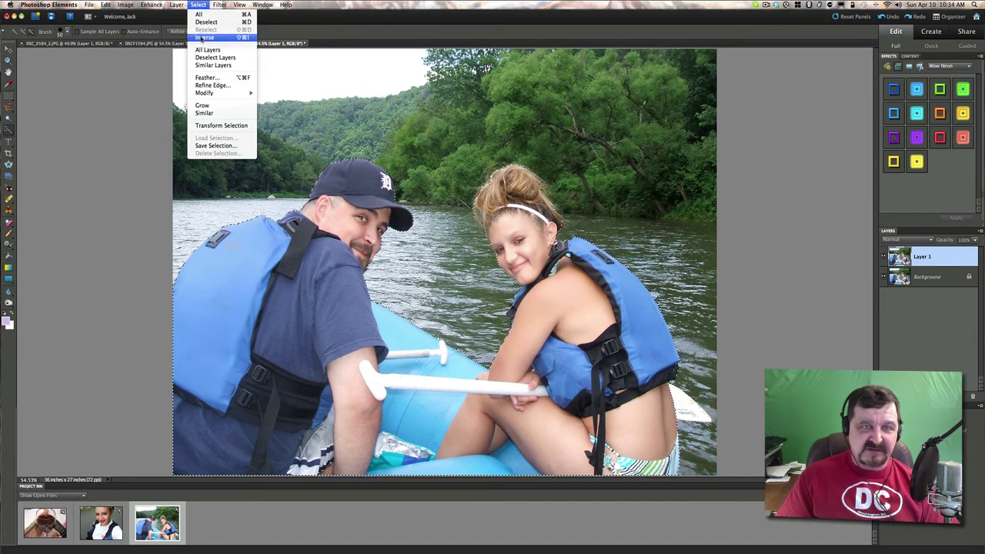
left_click(201, 37)
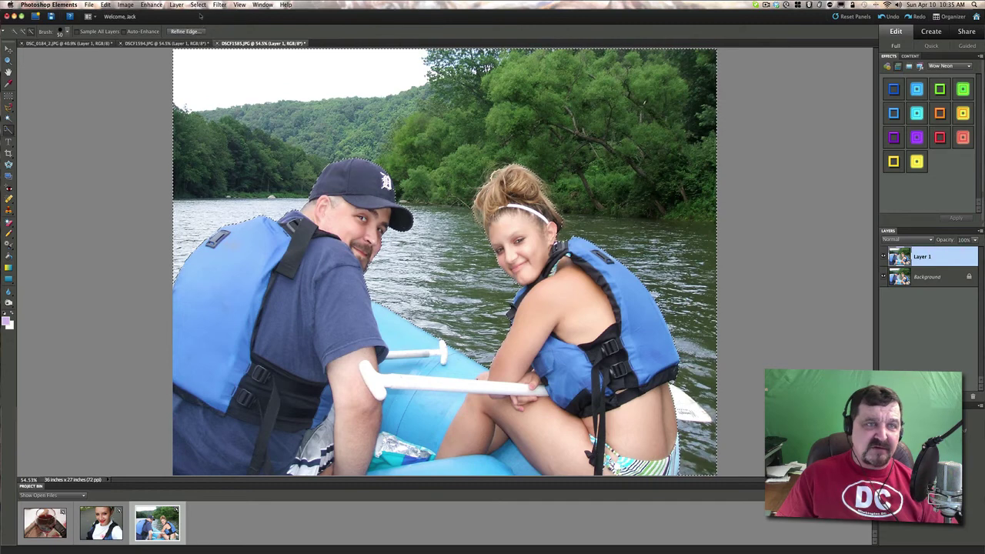
left_click(220, 5)
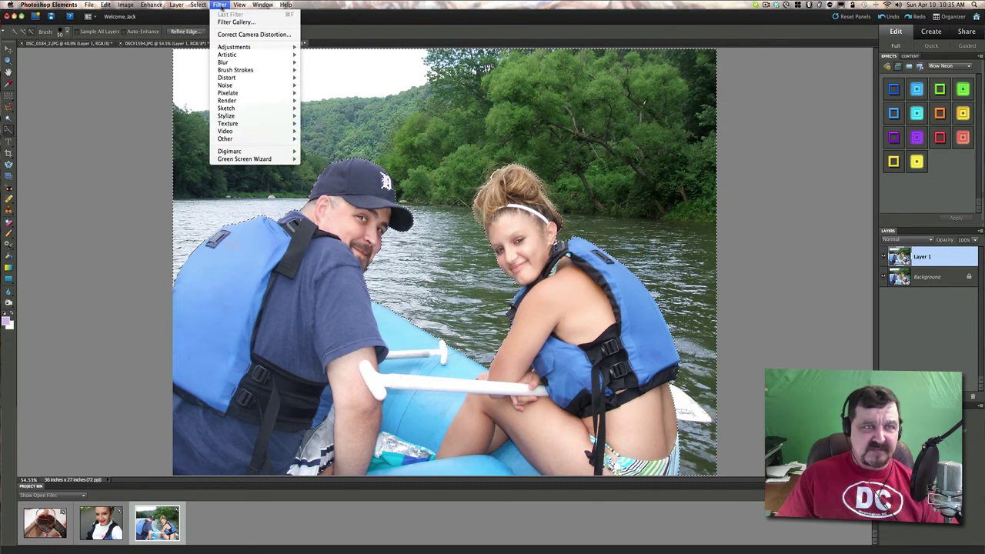
mouse_move(228, 63)
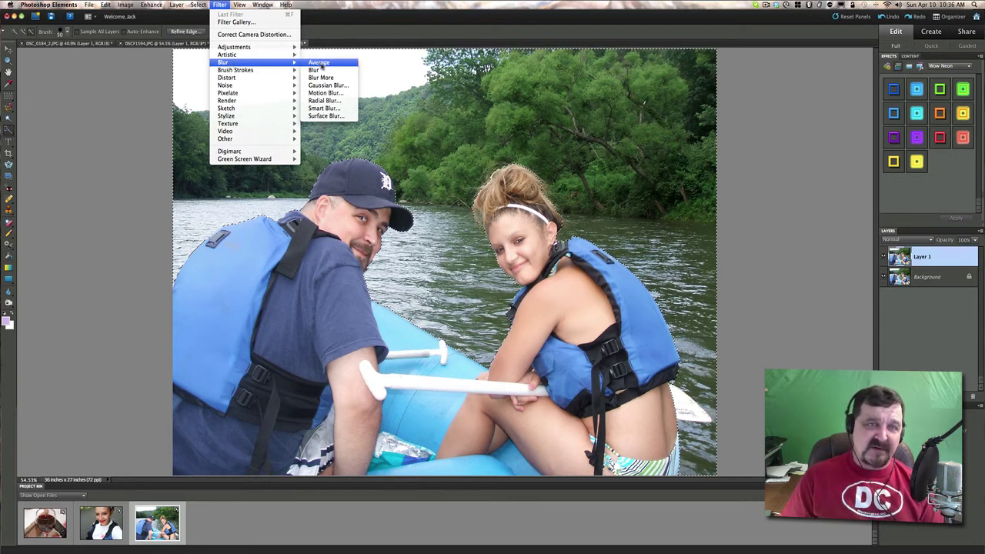
left_click(323, 84)
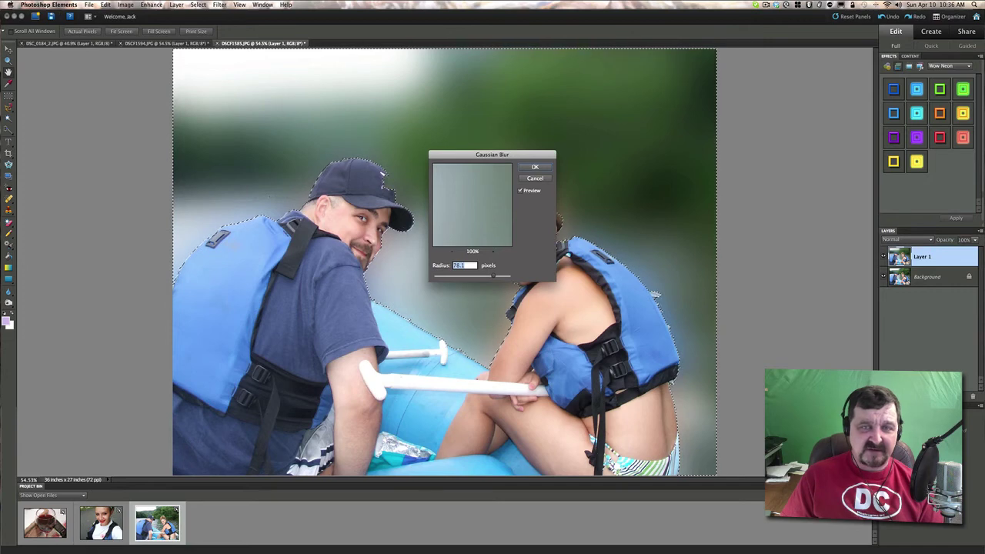
left_click(533, 179)
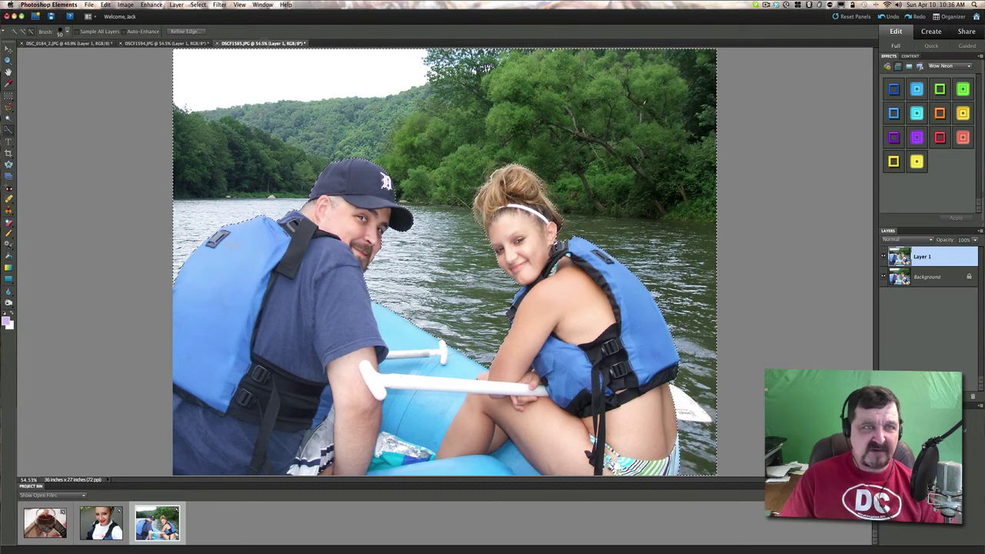
left_click(202, 6)
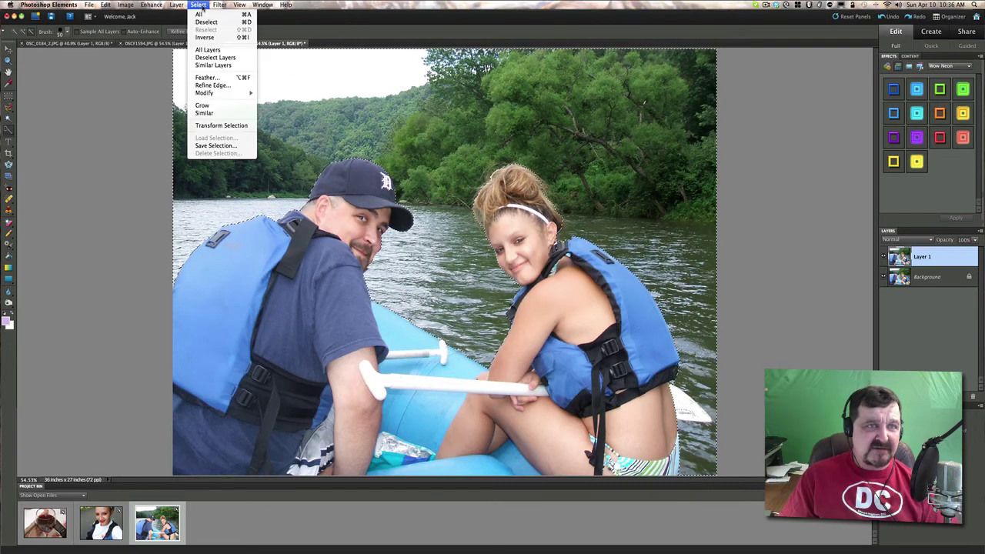
left_click(202, 37)
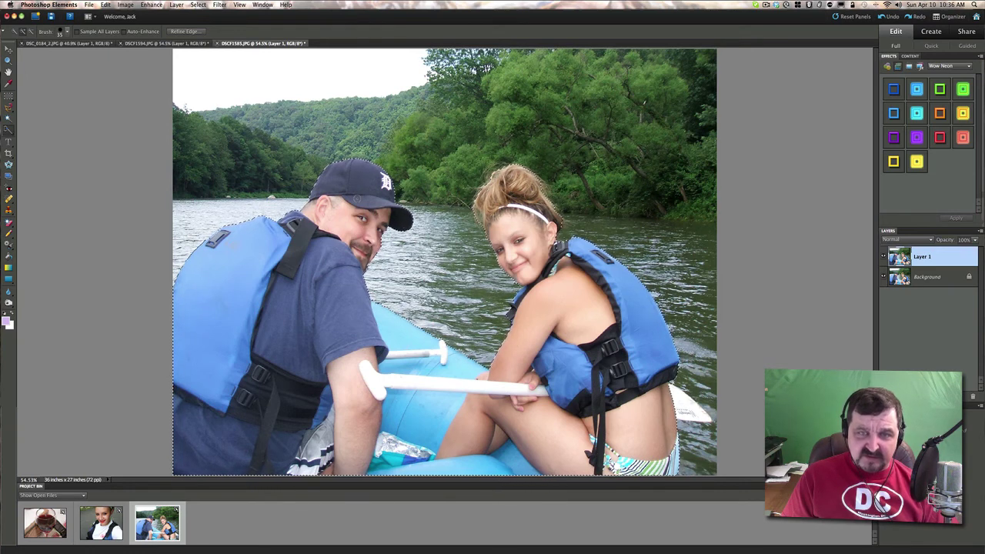
- Invert the selection to the river and tree background and apply a Gaussian Blur with a 4.0-pixel radius
left_click(198, 5)
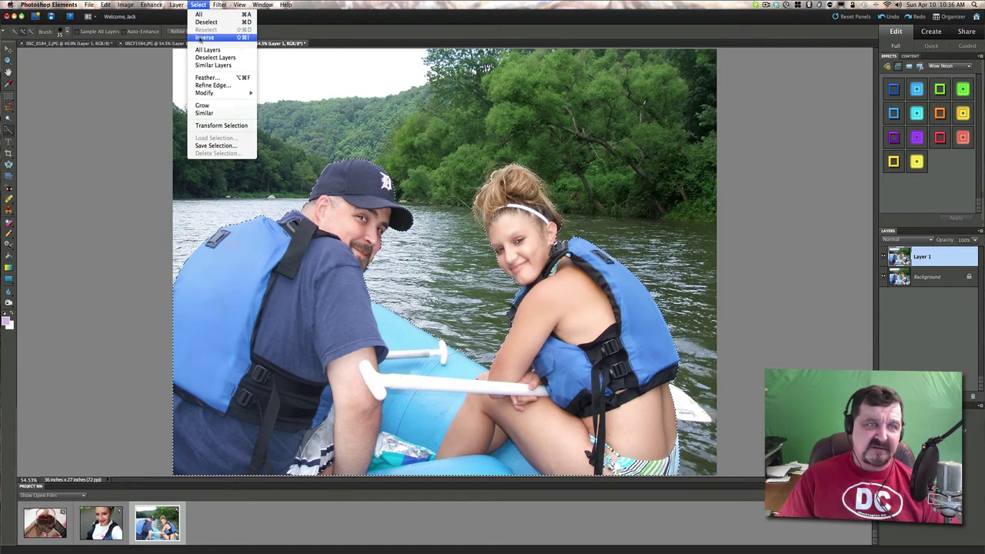
left_click(203, 37)
left_click(219, 5)
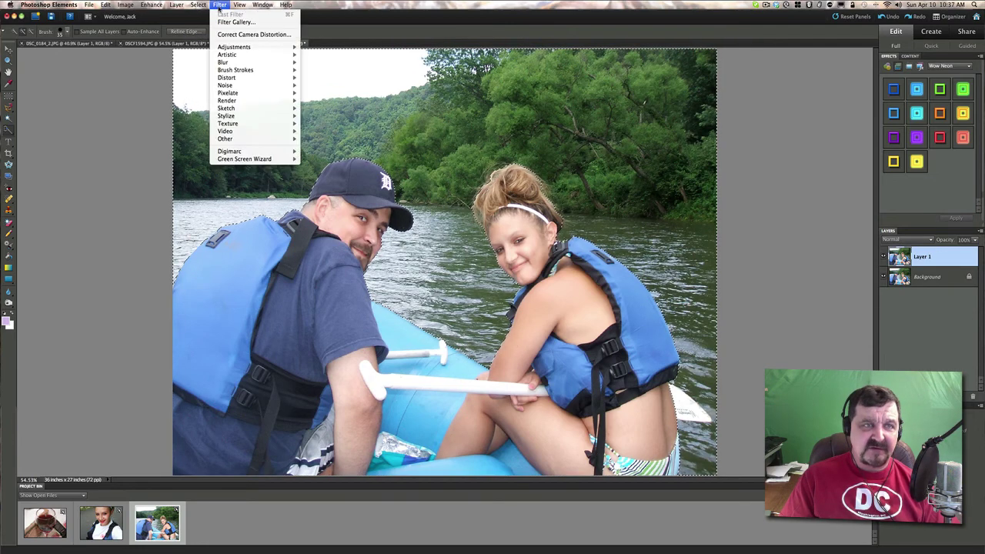
mouse_move(232, 63)
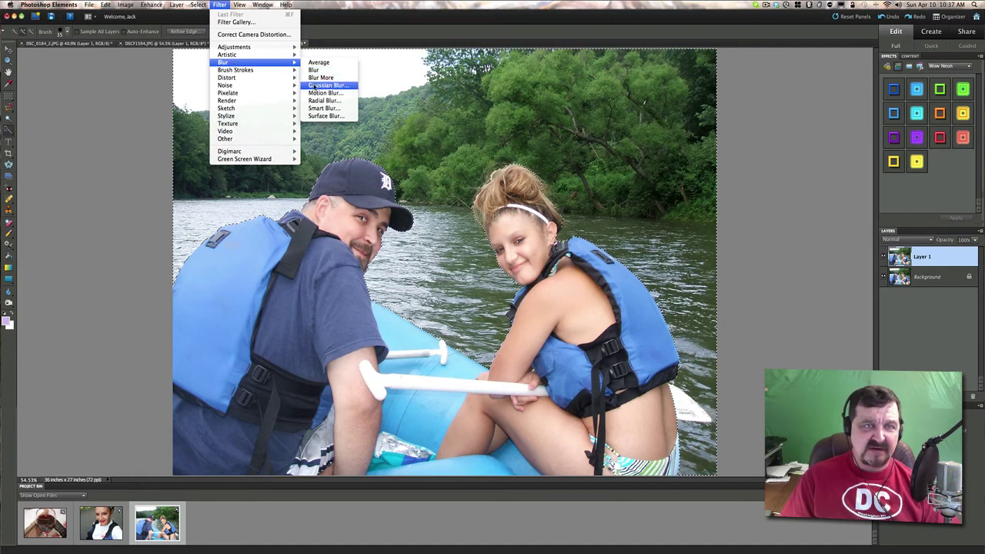
left_click(314, 86)
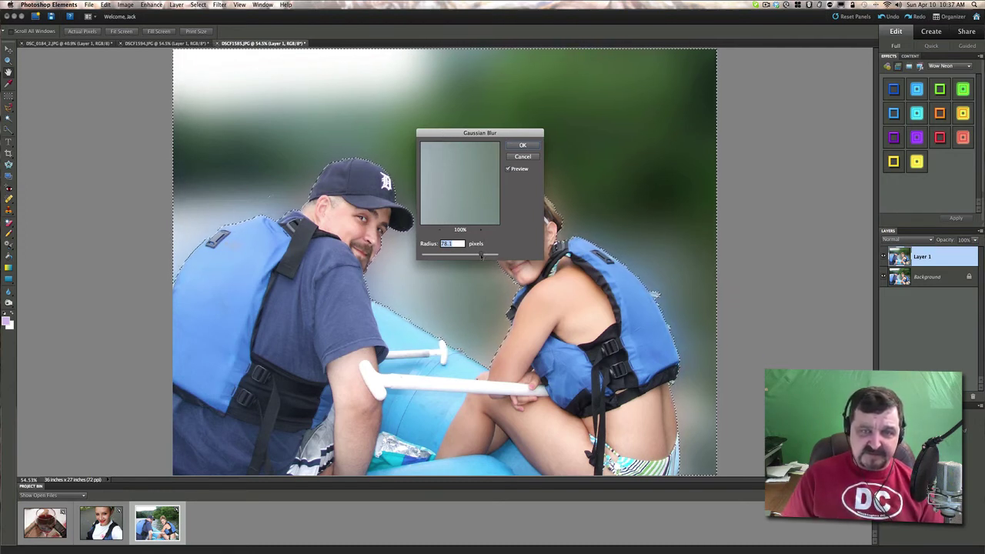
left_click_drag(480, 255, 463, 255)
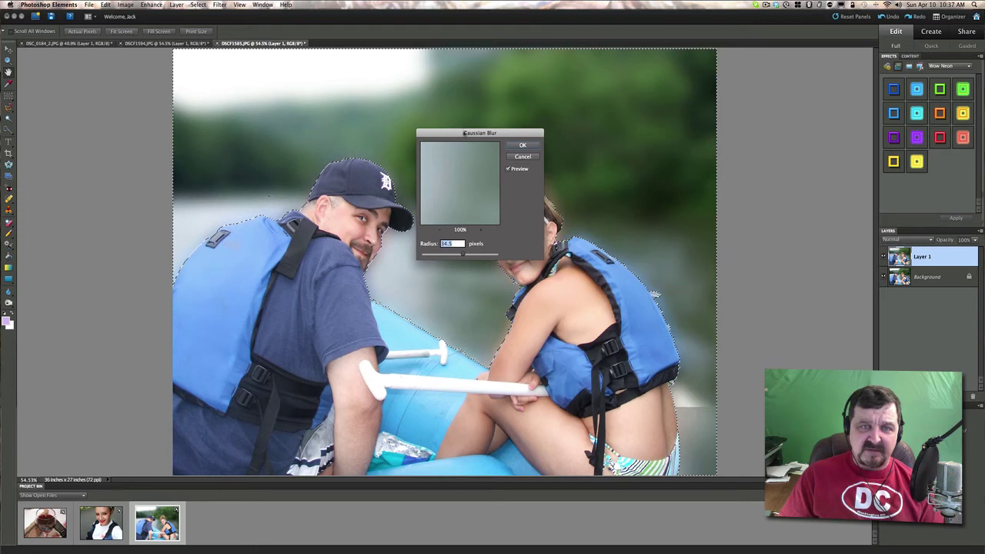
left_click_drag(466, 133, 663, 160)
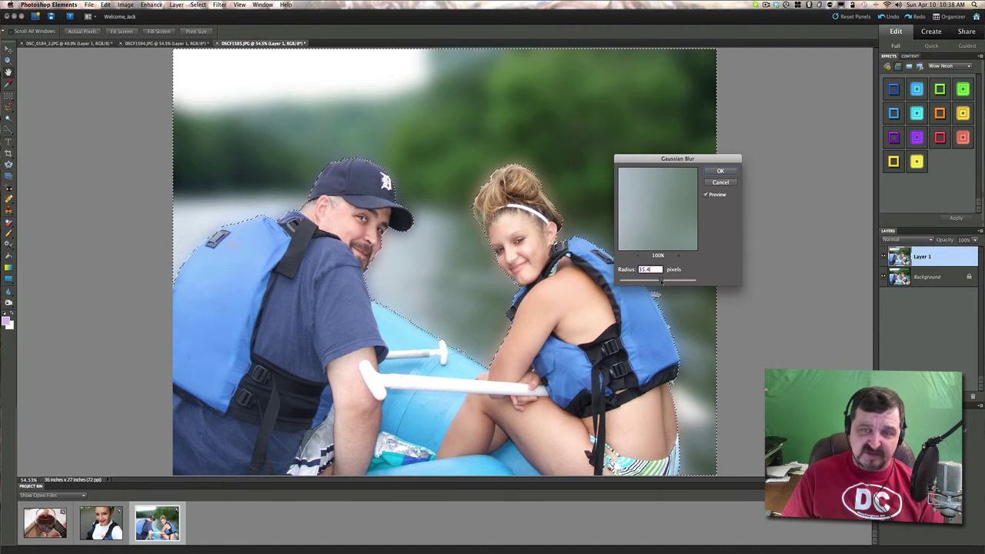
left_click_drag(657, 281, 656, 280)
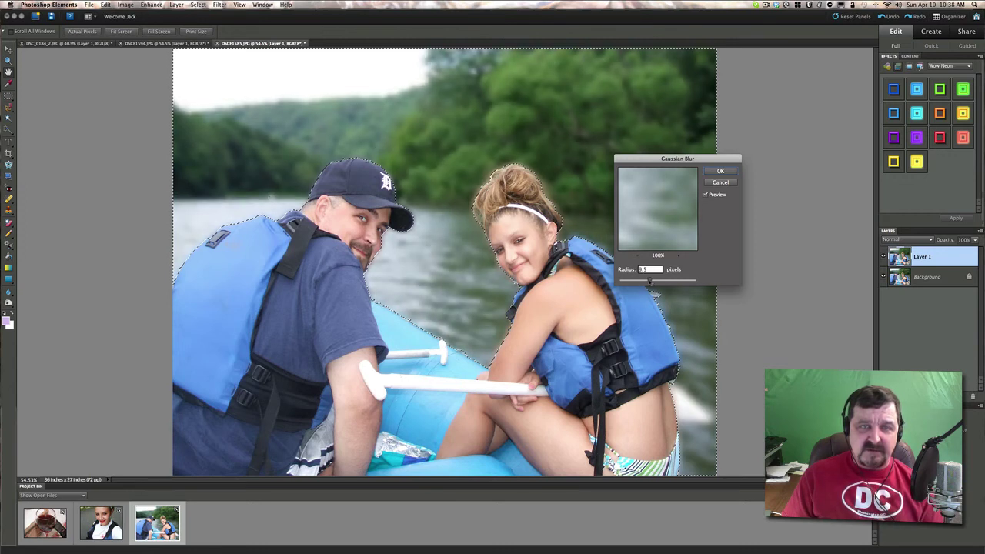
left_click_drag(649, 280, 633, 282)
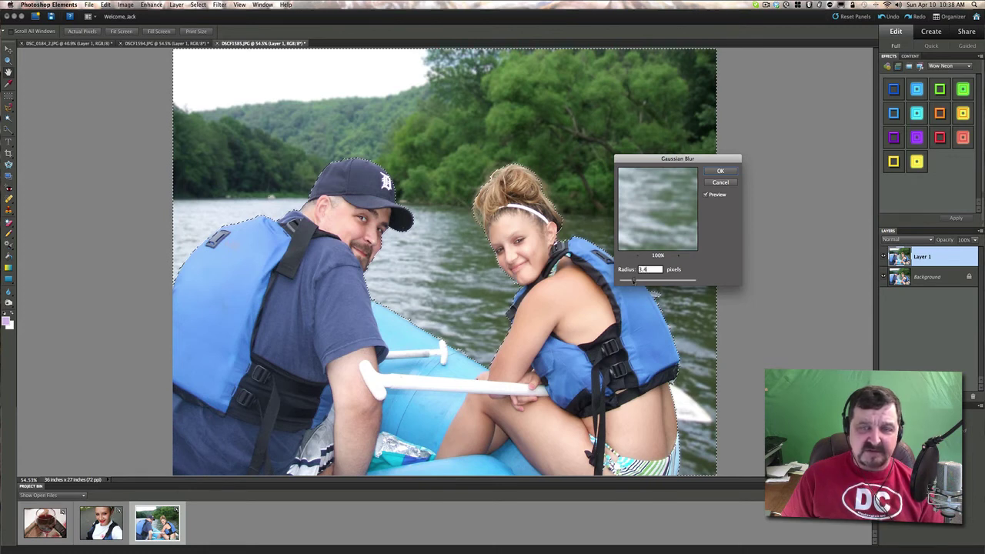
left_click_drag(633, 282, 634, 282)
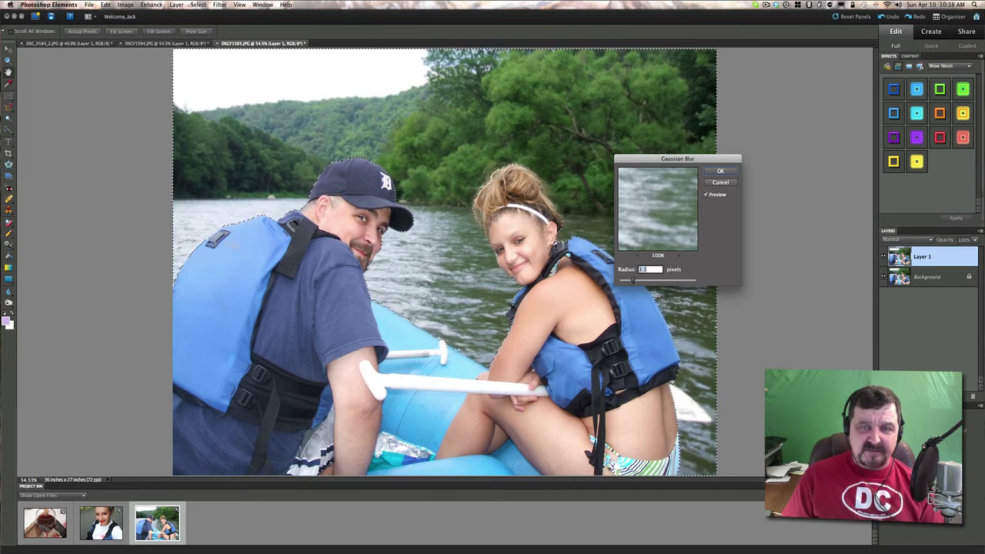
left_click_drag(633, 281, 637, 281)
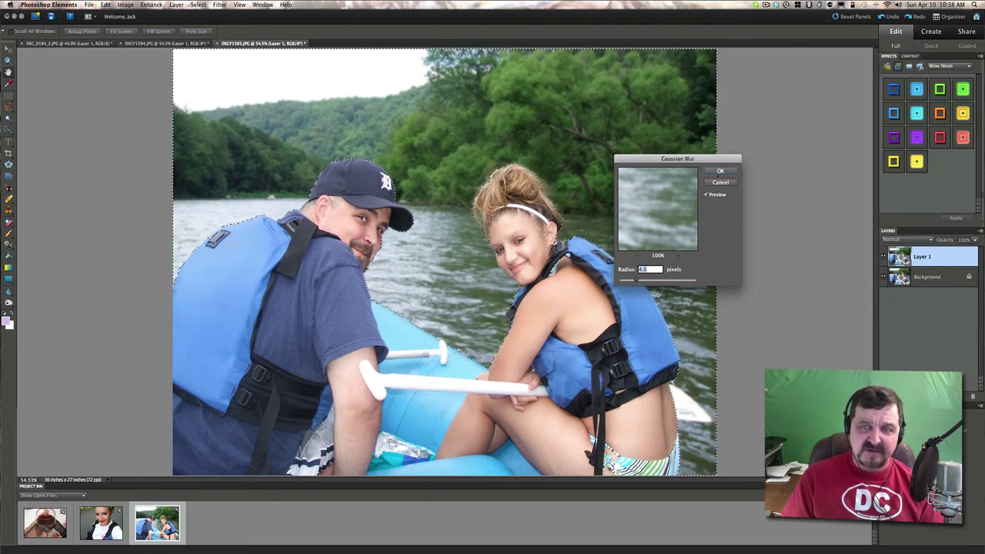
left_click(719, 171)
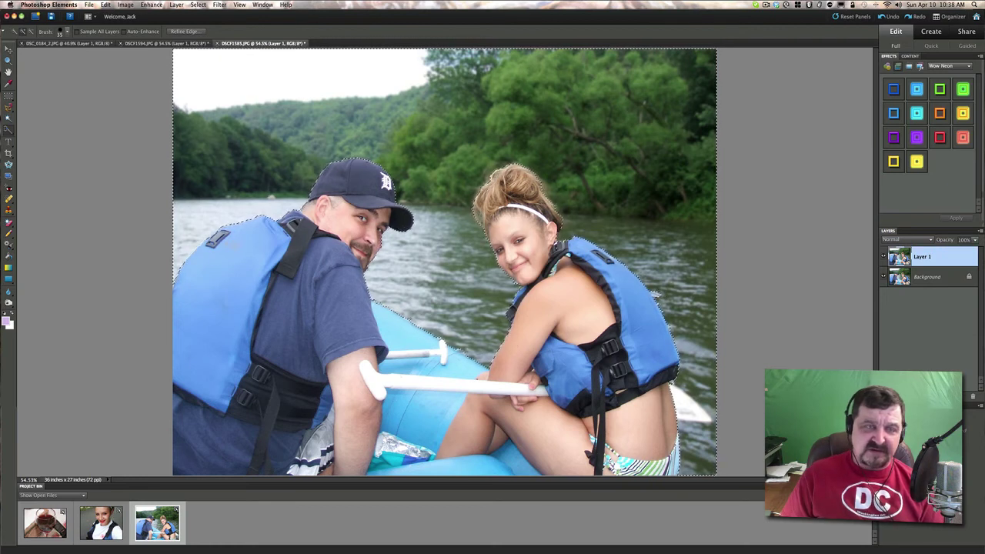
- Invert the selection back to the people and raft, and deselect everything
left_click(198, 5)
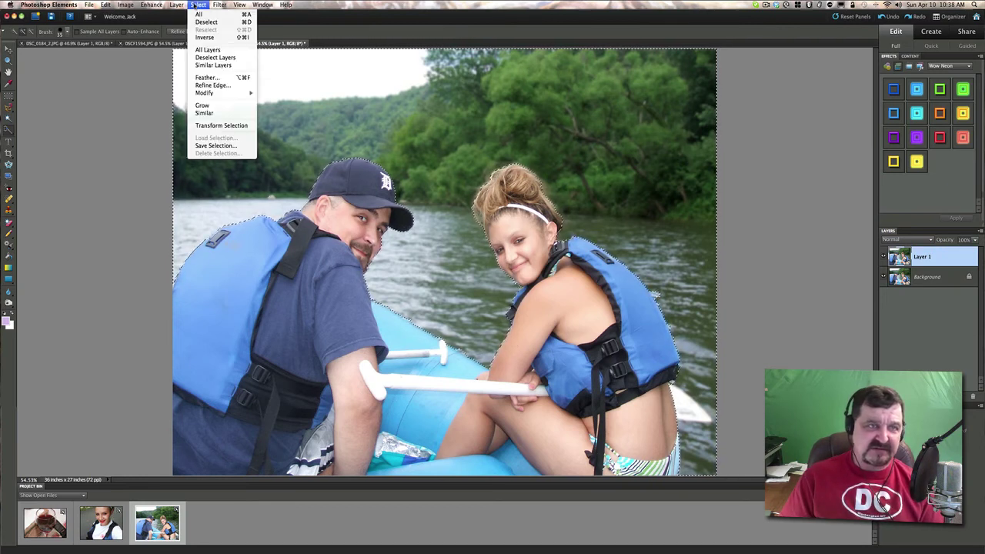
left_click(199, 38)
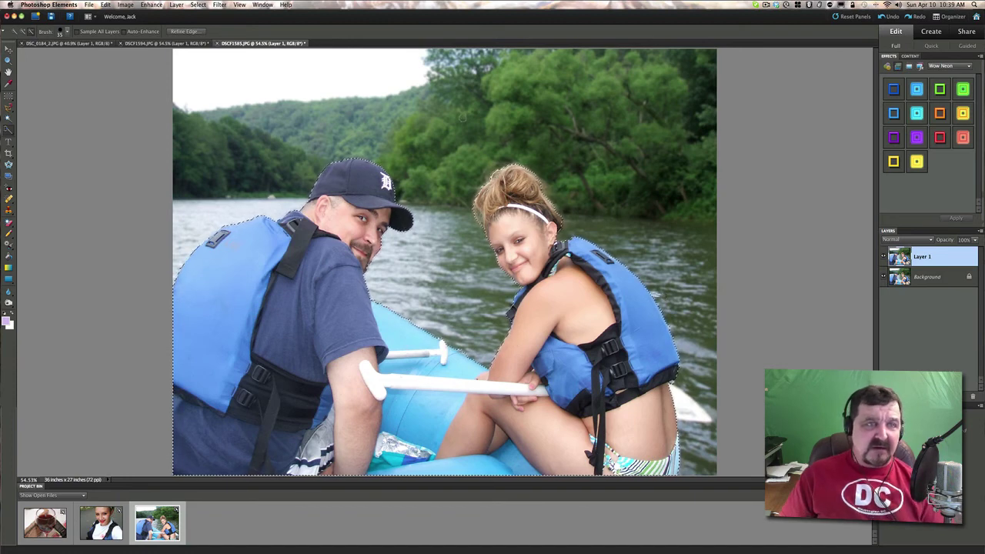
left_click(198, 6)
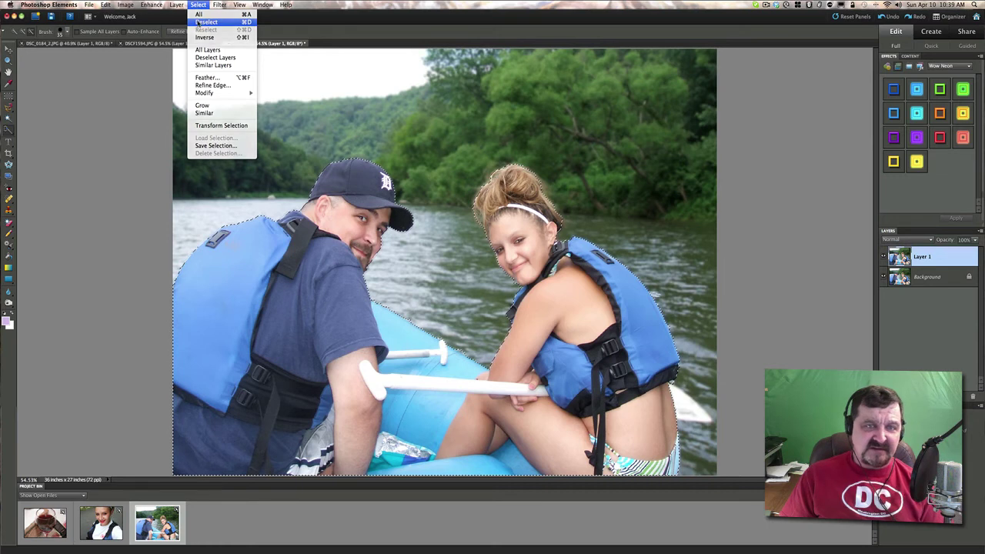
left_click(206, 22)
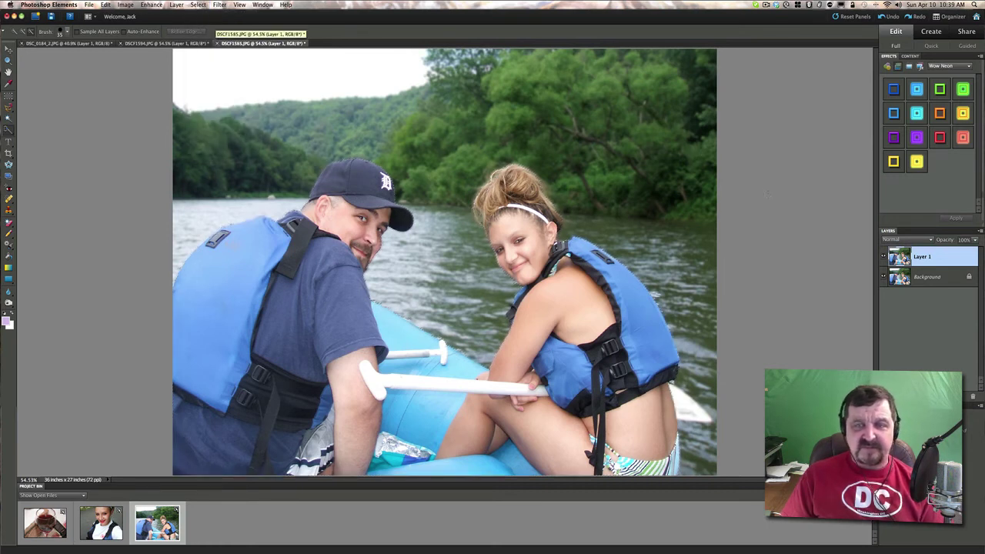